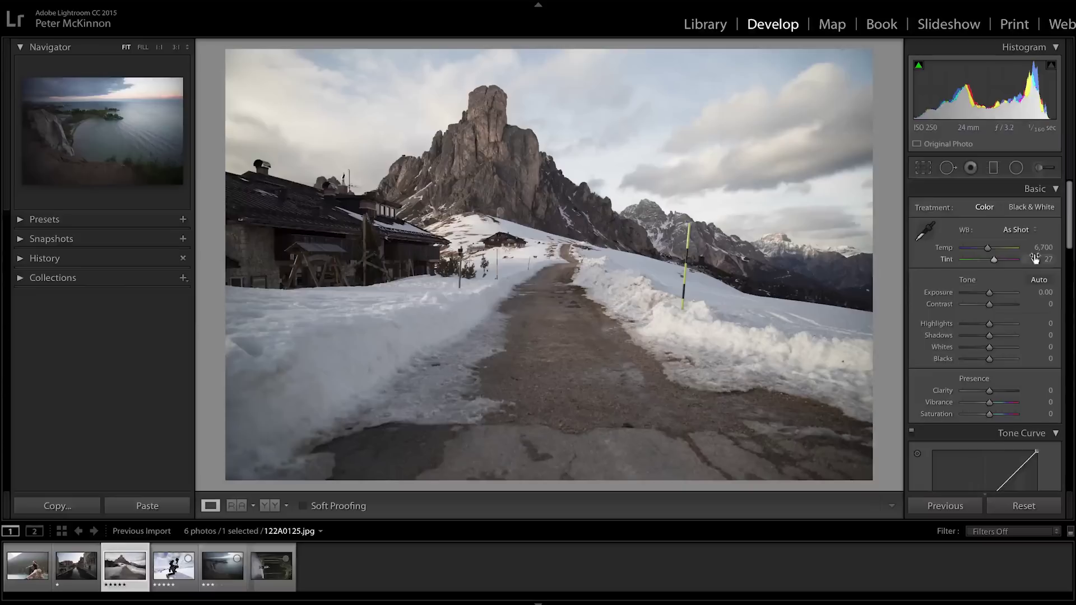
# Step: Open the coastal cliff photo and set its white balance by sampling the pale sky beneath the dark cloud as neutral
pyautogui.scroll(10, 1034, 258)
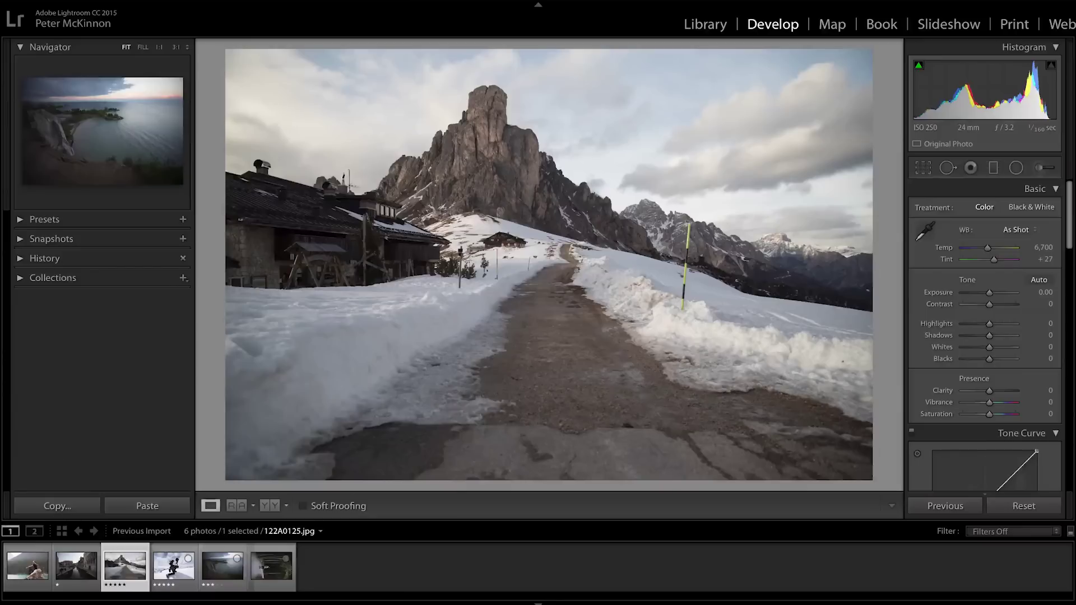
pyautogui.click(223, 566)
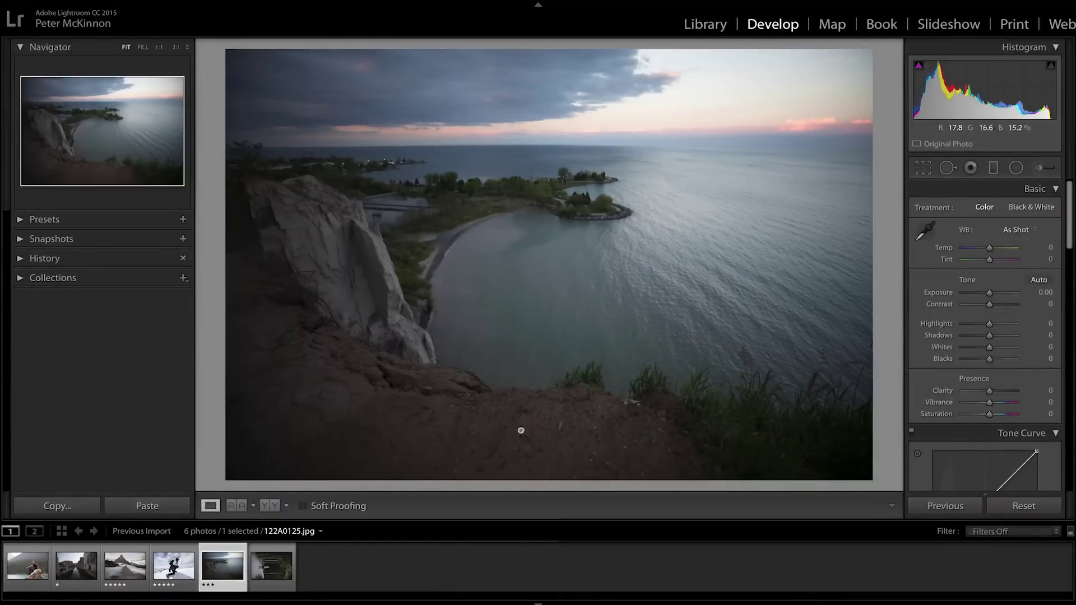
pyautogui.click(923, 235)
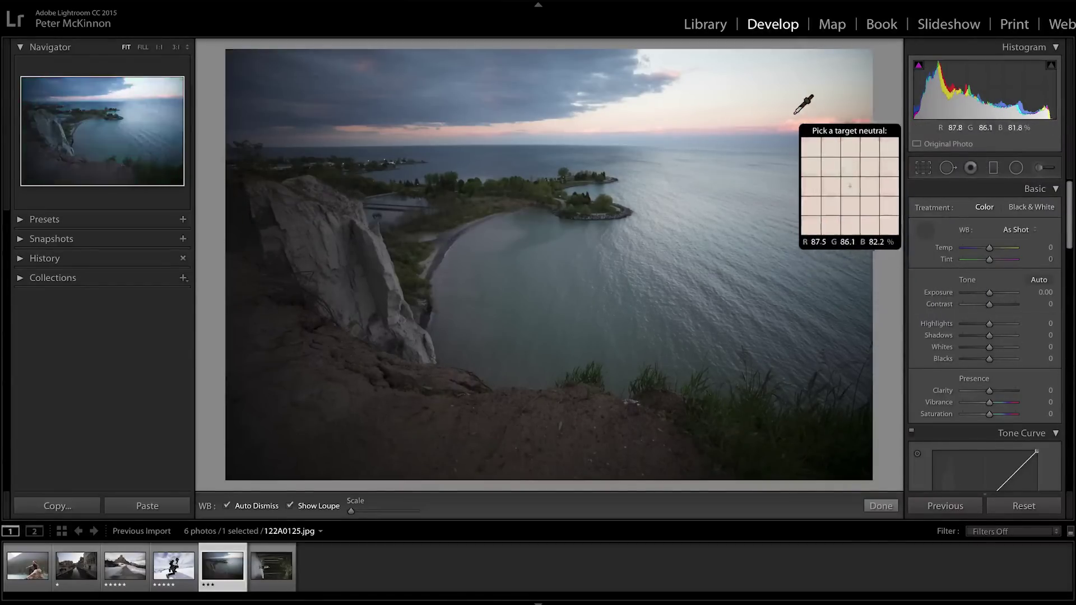
pyautogui.click(614, 118)
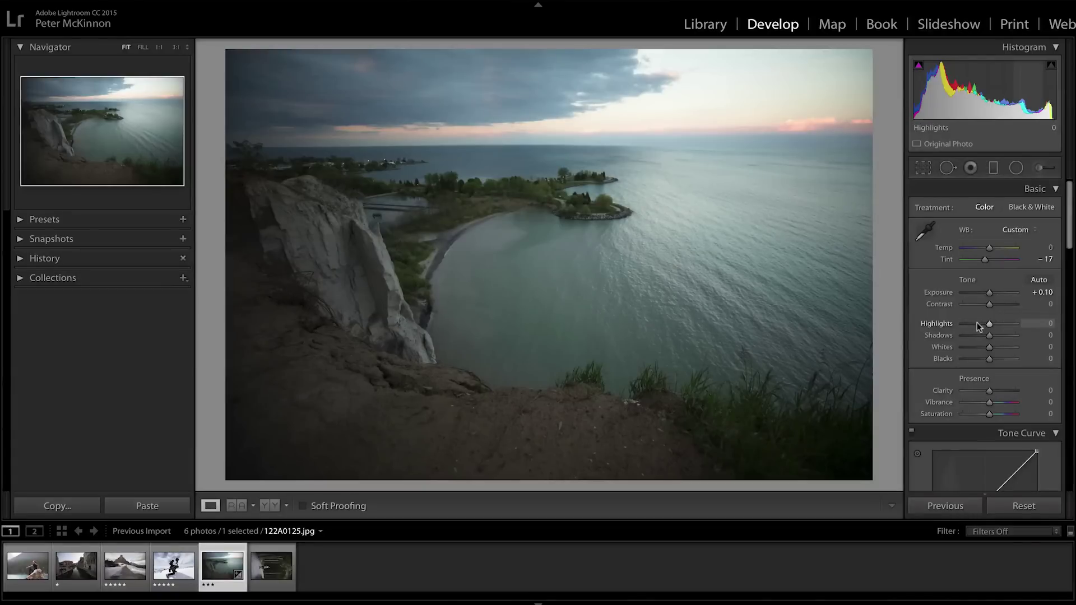
# Step: Set the coastal photo's Exposure to +0.10, Highlights to −82, Shadows to +63, Whites to +46, Blacks to −6 and Clarity to +22
pyautogui.moveTo(977, 324); pyautogui.dragTo(968, 324)
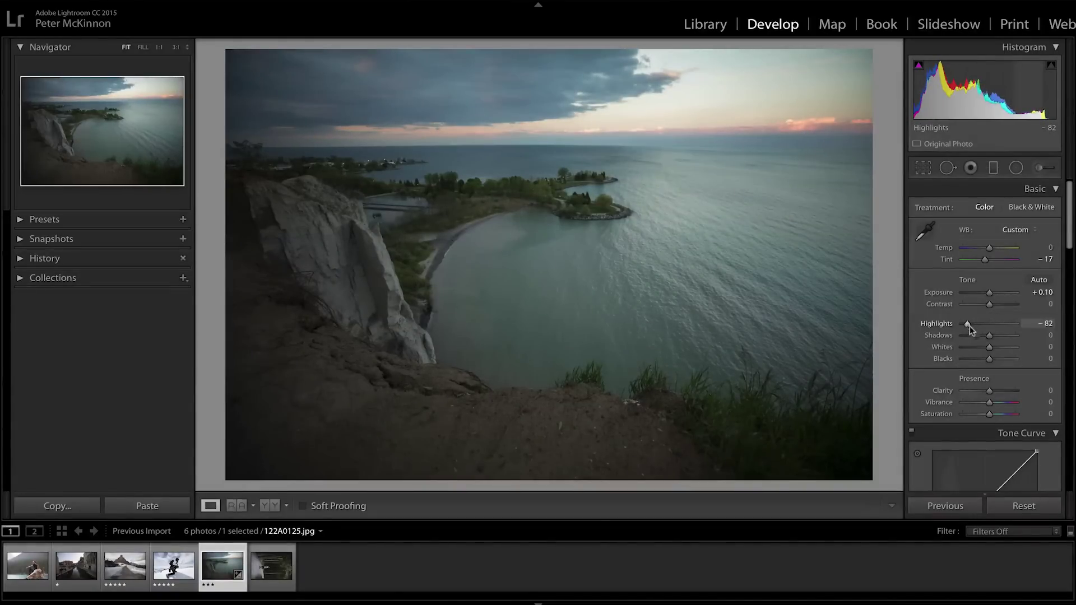
pyautogui.moveTo(990, 335); pyautogui.dragTo(988, 391)
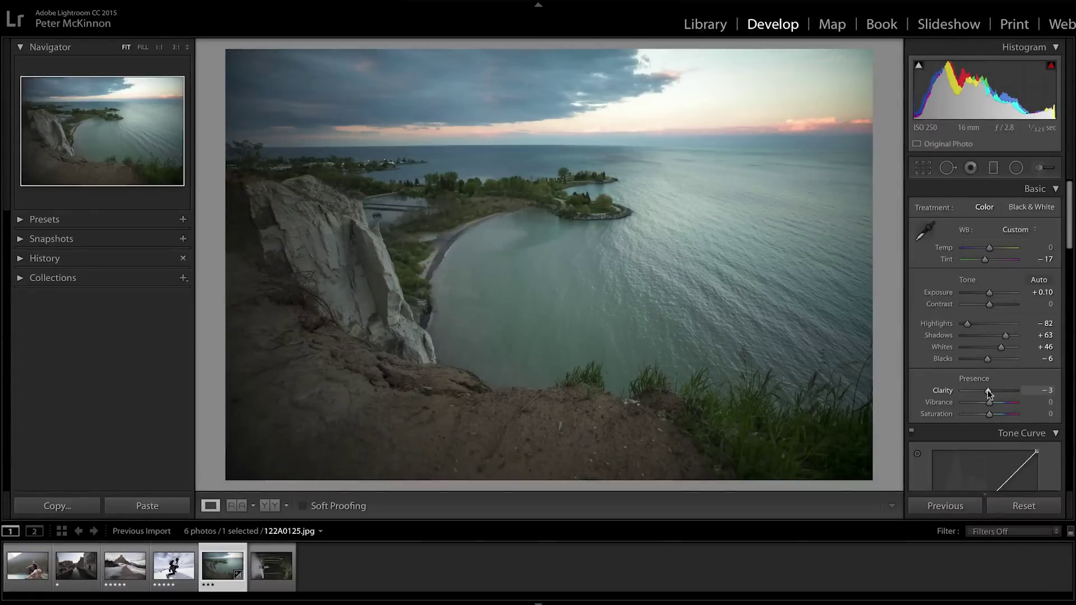
pyautogui.moveTo(987, 391); pyautogui.dragTo(995, 389)
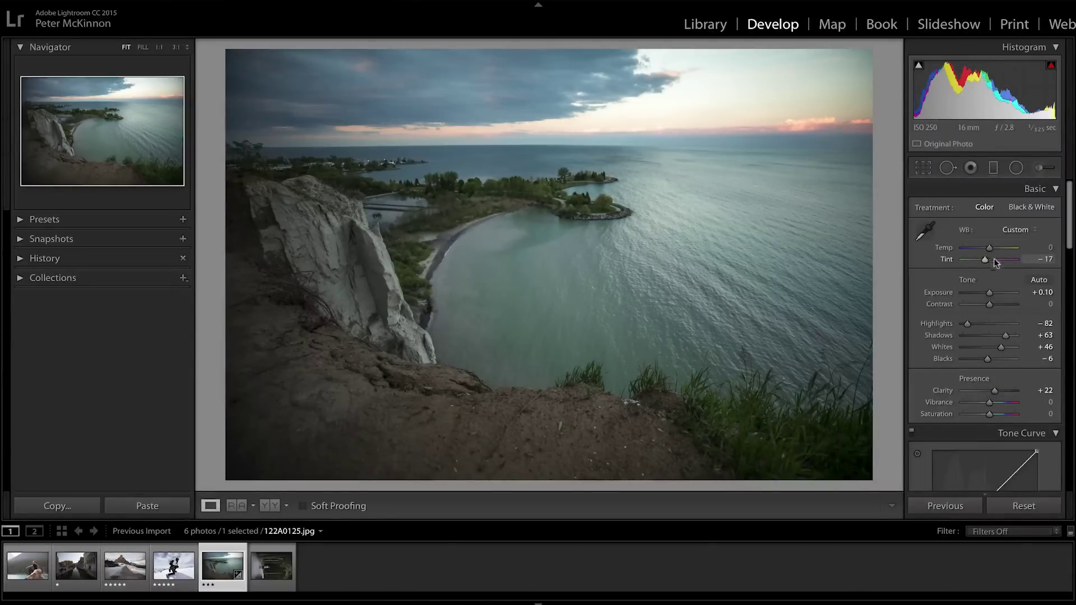
# Step: Try shifting the coastal photo's Aqua hue to +100 and Blue hue to +66 in the HSL adjustments, and reset both
pyautogui.scroll(-5, 950, 278)
pyautogui.scroll(-5, 947, 269)
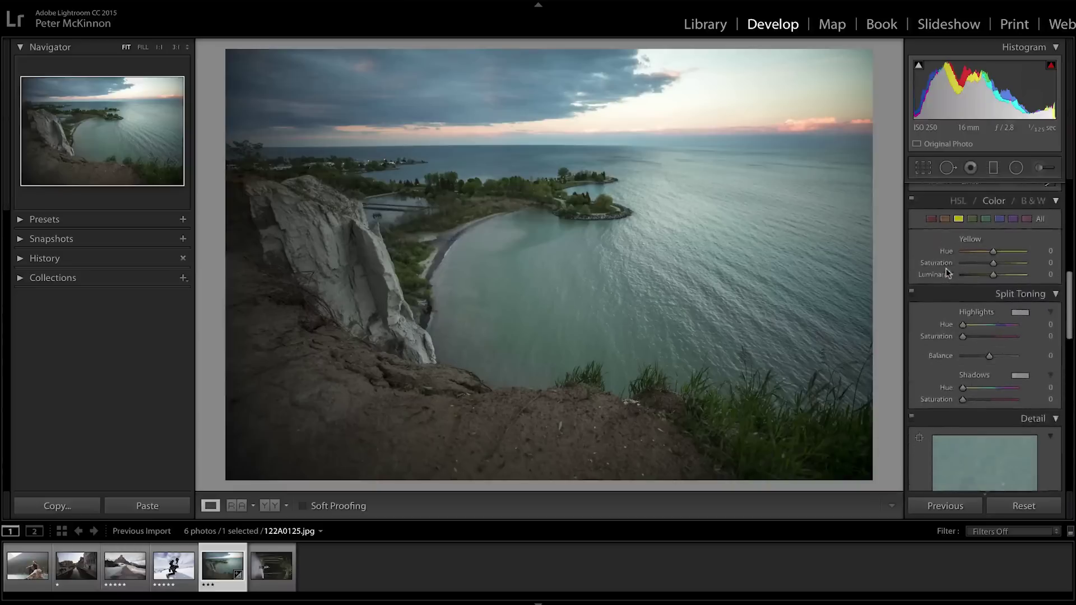
pyautogui.click(958, 202)
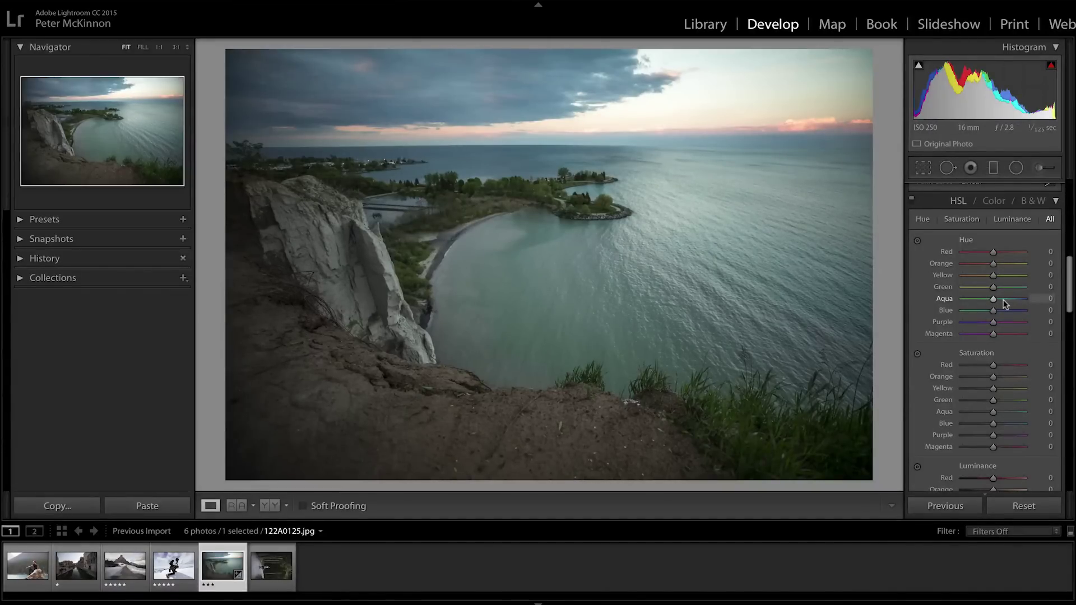
pyautogui.moveTo(1004, 300)
pyautogui.mouseDown()
pyautogui.moveTo(1025, 300)
pyautogui.moveTo(998, 311)
pyautogui.moveTo(1011, 314)
pyautogui.mouseUp()
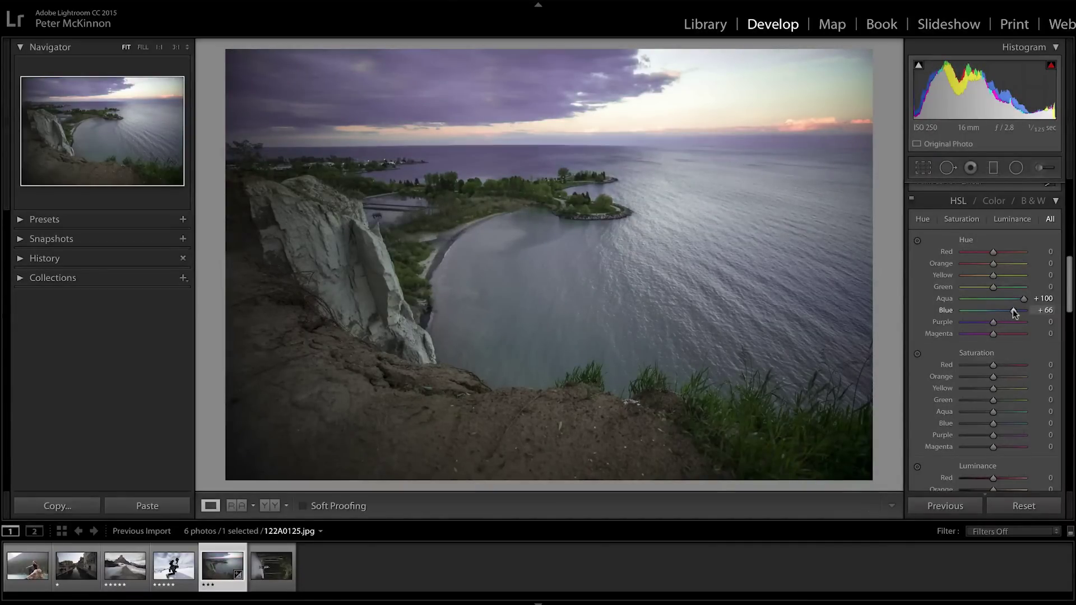
pyautogui.moveTo(1014, 312); pyautogui.dragTo(991, 301)
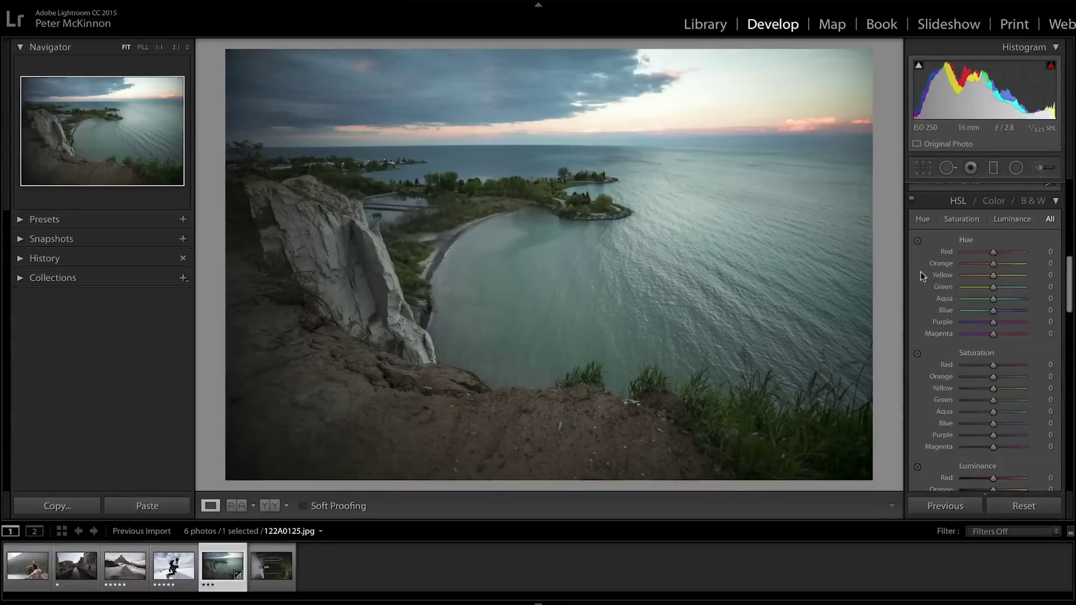
# Step: Try shifting hues by sampling the water and grass with the targeted adjustment tool, taking Aqua to −56 and Blue to +28
pyautogui.click(919, 240)
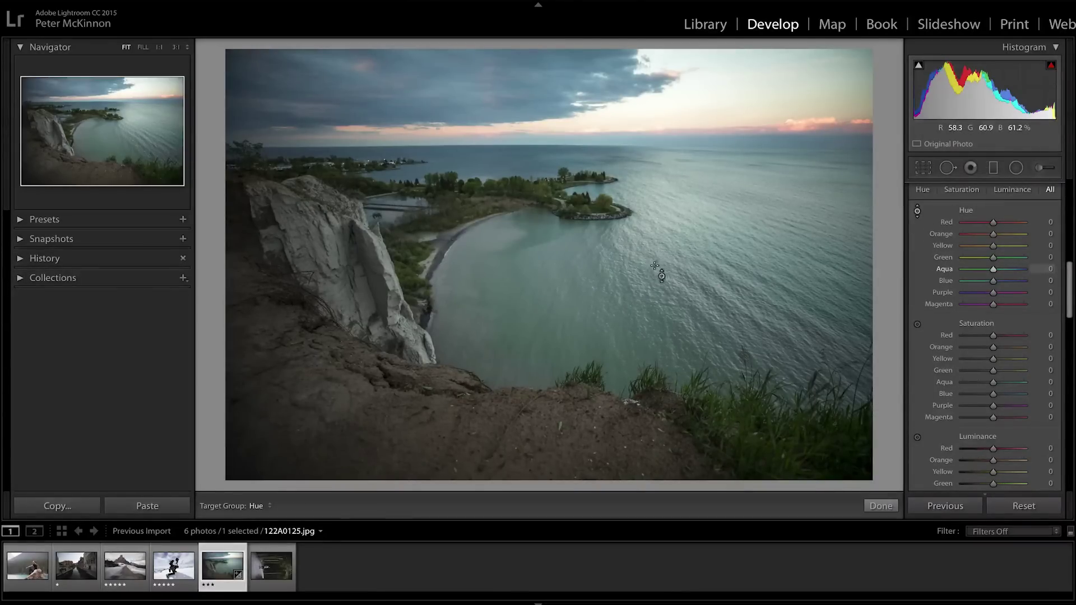
pyautogui.moveTo(561, 252)
pyautogui.mouseDown()
pyautogui.moveTo(561, 291)
pyautogui.moveTo(560, 135)
pyautogui.moveTo(561, 247)
pyautogui.mouseUp()
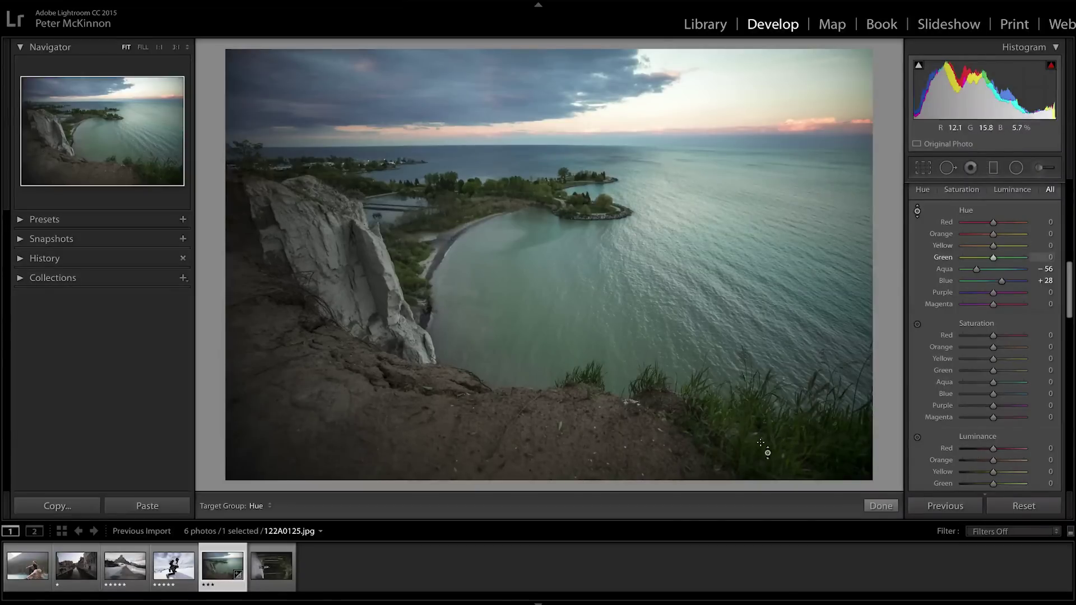
pyautogui.moveTo(746, 396); pyautogui.dragTo(746, 370)
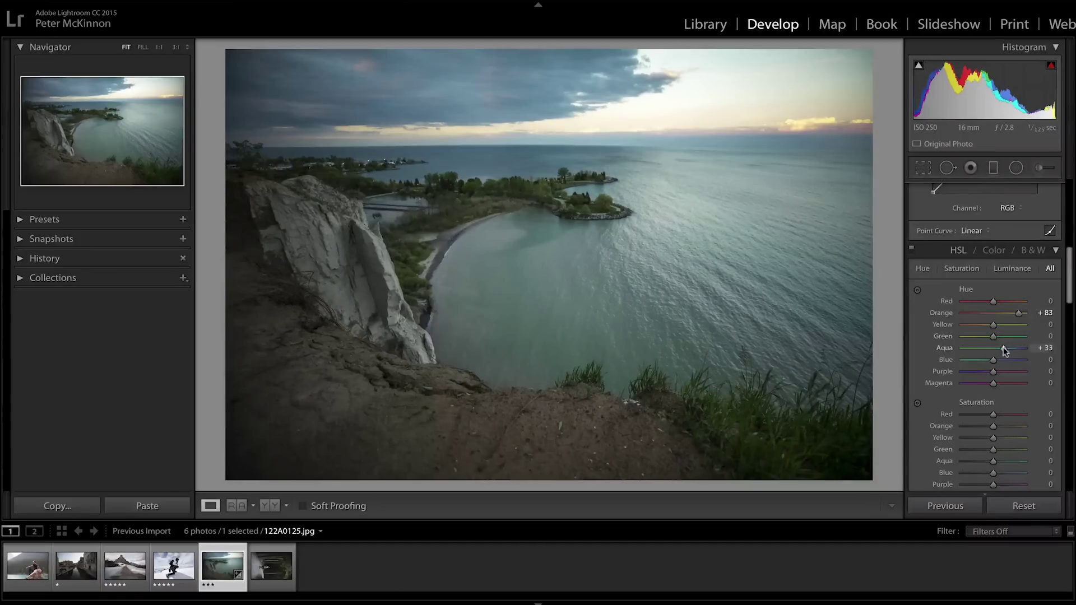
# Step: Set the Orange hue to +83, Aqua hue to −41 and Blue hue to +30, and raise the Blue luminance to +7
pyautogui.moveTo(1005, 348)
pyautogui.mouseDown()
pyautogui.moveTo(983, 350)
pyautogui.moveTo(1009, 361)
pyautogui.moveTo(989, 360)
pyautogui.moveTo(998, 361)
pyautogui.mouseUp()
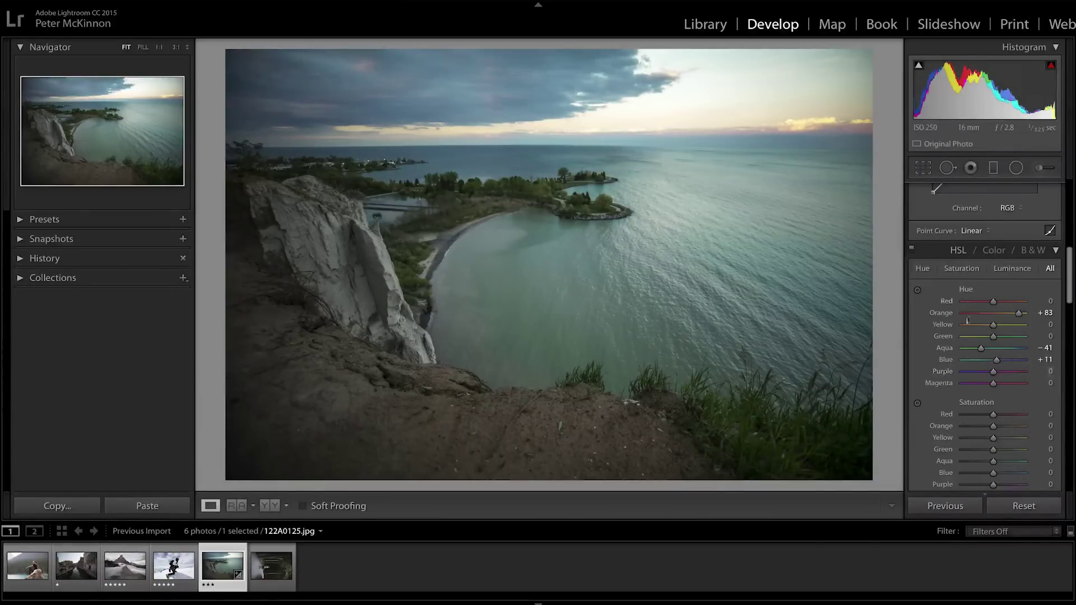
pyautogui.moveTo(1000, 362); pyautogui.dragTo(1006, 361)
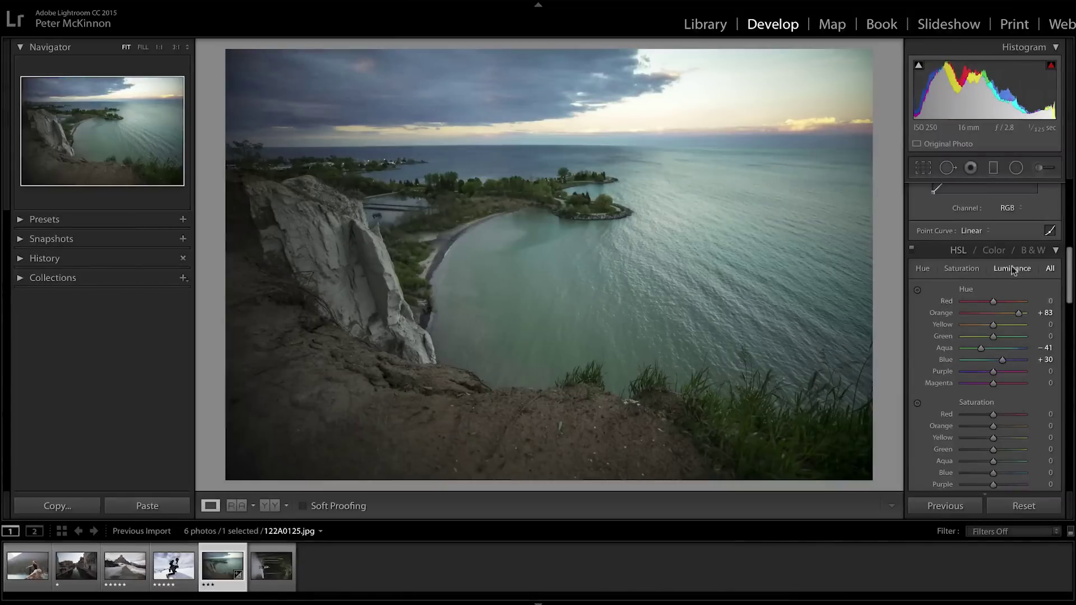
pyautogui.click(1013, 269)
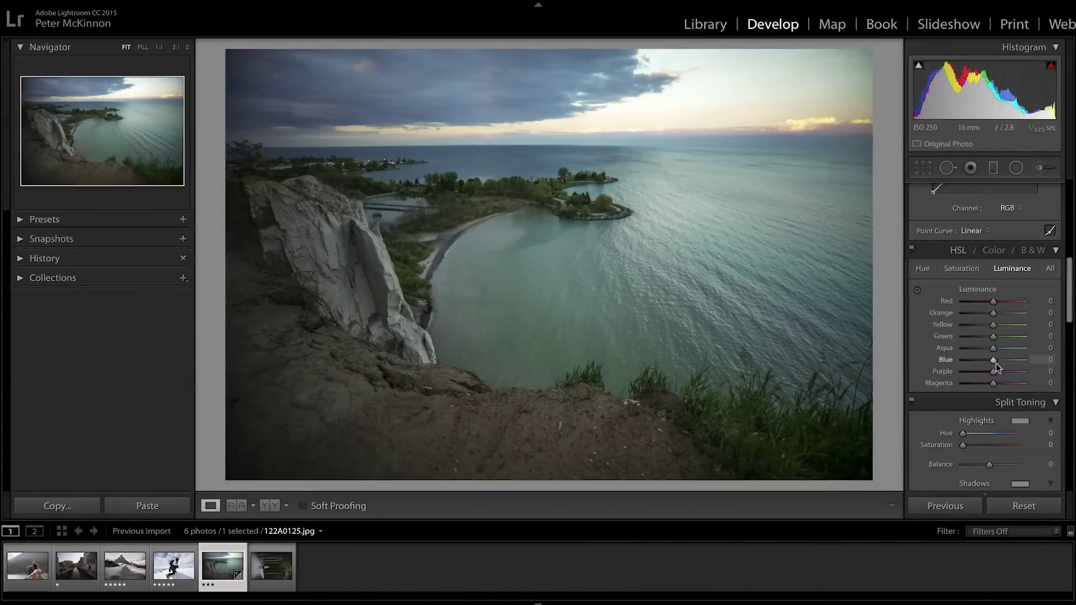
pyautogui.moveTo(1001, 361); pyautogui.dragTo(1027, 362)
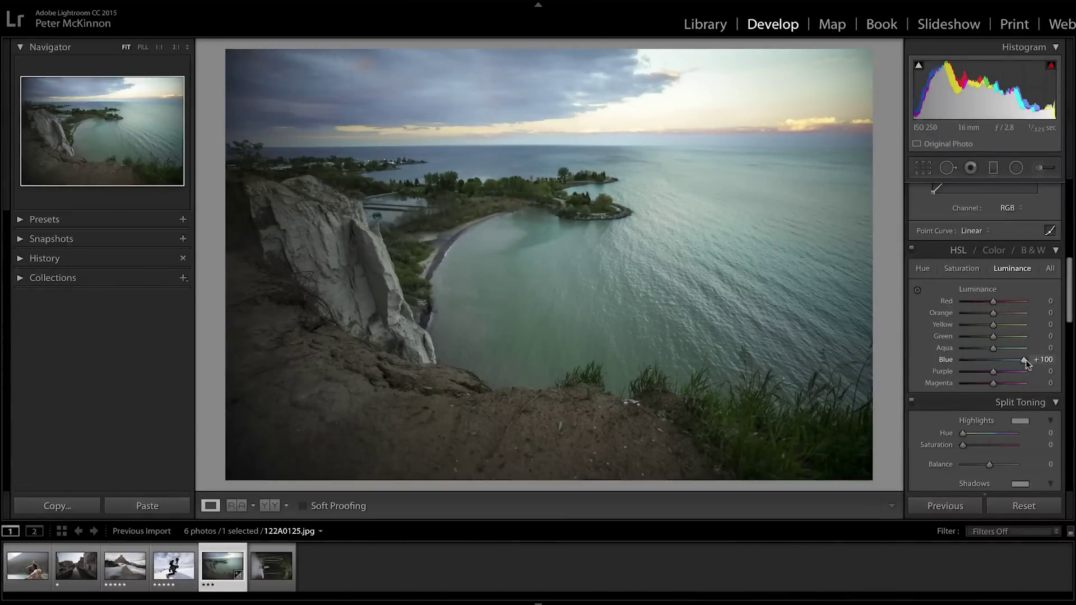
pyautogui.moveTo(1025, 360); pyautogui.dragTo(995, 362)
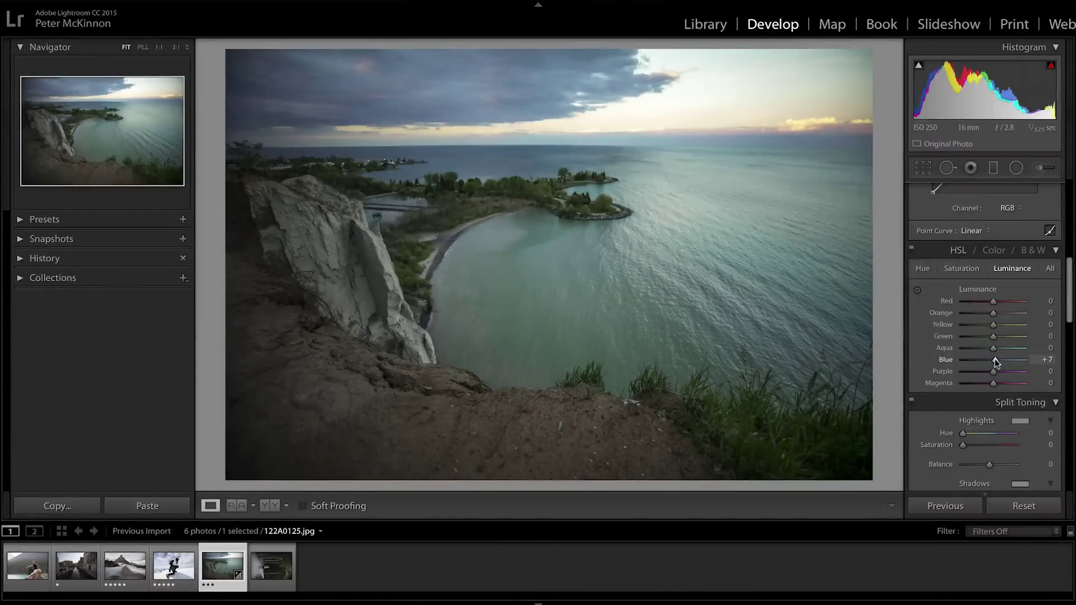
# Step: Set the Aqua saturation to +66 and the Aqua luminance to +53 in the per-color adjustments
pyautogui.click(994, 250)
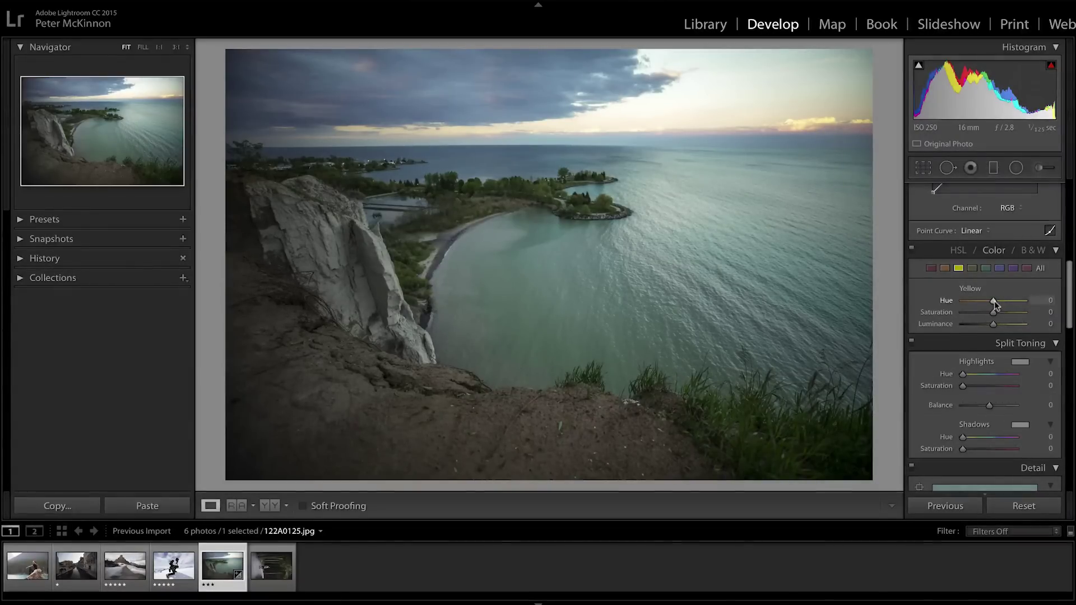
pyautogui.click(989, 271)
pyautogui.moveTo(993, 312)
pyautogui.mouseDown()
pyautogui.moveTo(1021, 314)
pyautogui.moveTo(1002, 314)
pyautogui.mouseUp()
pyautogui.moveTo(1002, 330); pyautogui.dragTo(1012, 329)
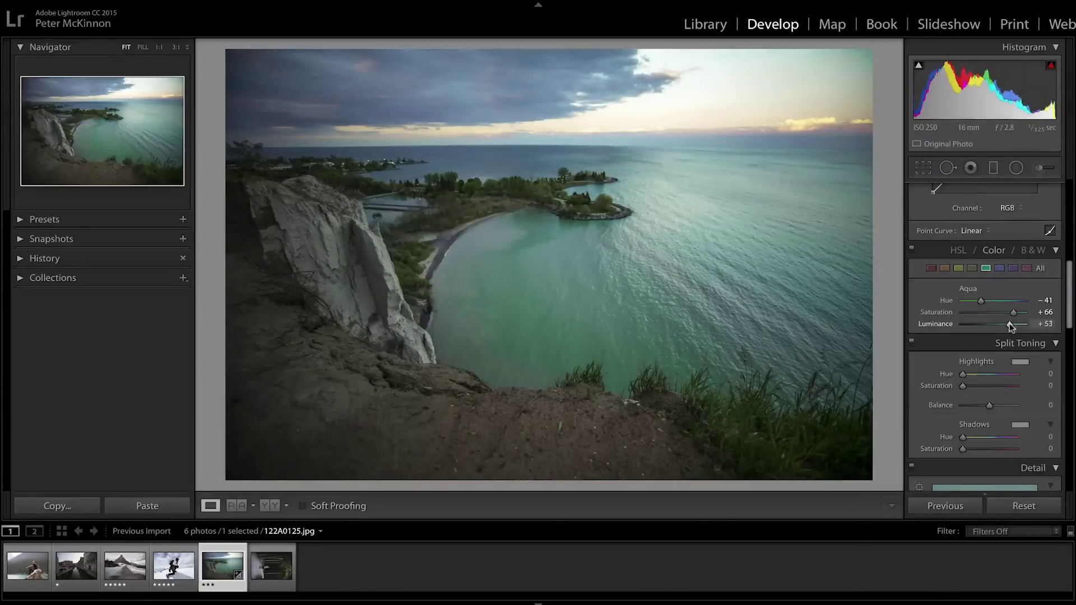
# Step: In the mountain climber photo, set Exposure to −0.65, Contrast to +18, Highlights to −46, Shadows to +35 and Clarity to +13
pyautogui.moveTo(997, 303)
pyautogui.mouseDown()
pyautogui.moveTo(1019, 303)
pyautogui.moveTo(999, 300)
pyautogui.mouseUp()
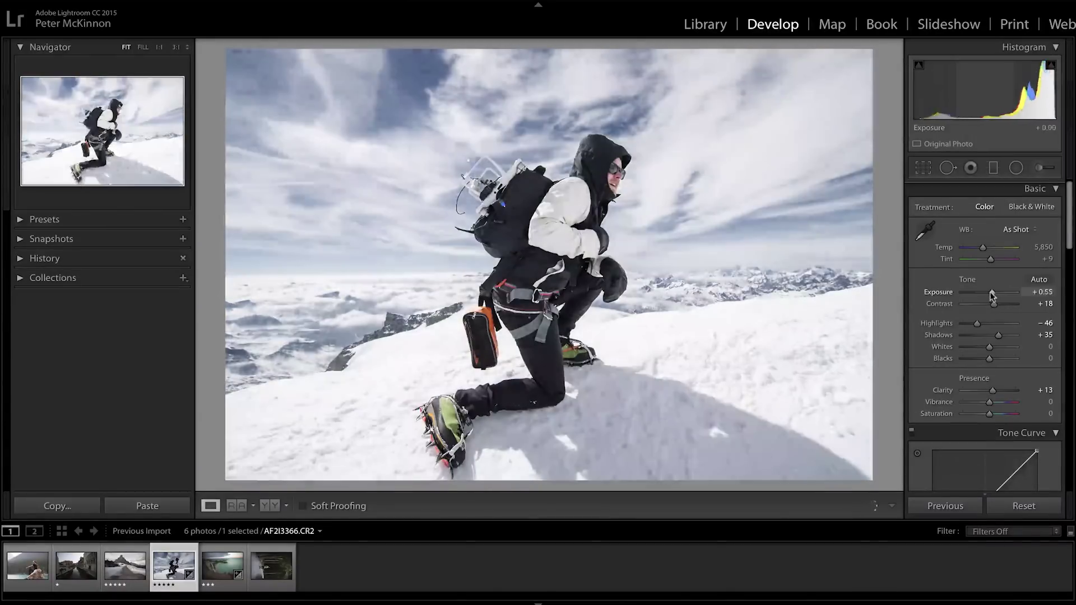
pyautogui.moveTo(990, 292); pyautogui.dragTo(986, 296)
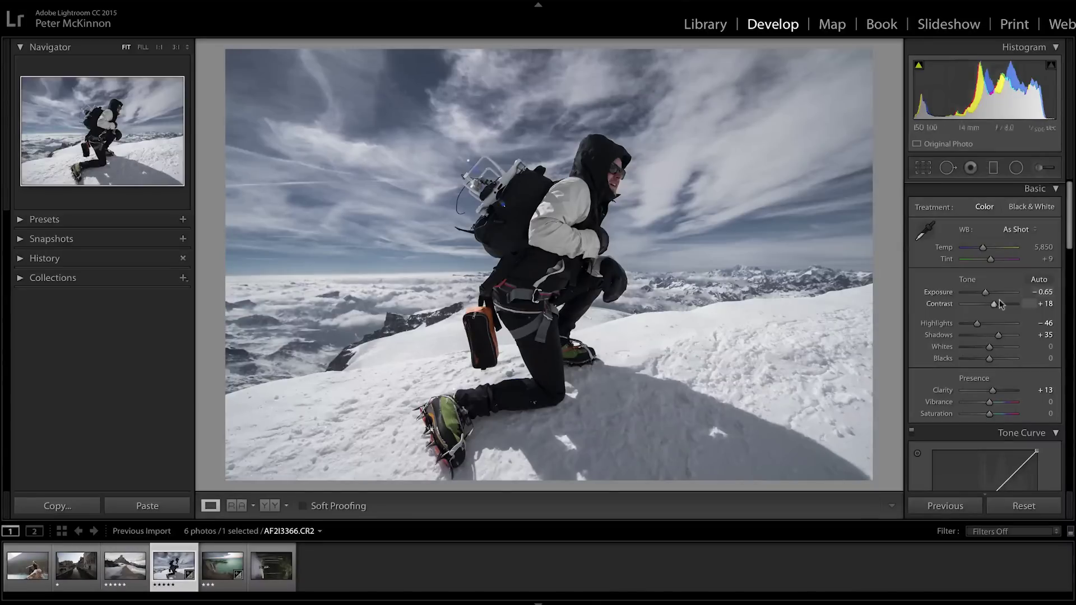
# Step: Paint over the climber's legs, face and upper body with an adjustment brush set to Exposure 1.87 and Temp 10
pyautogui.click(1041, 168)
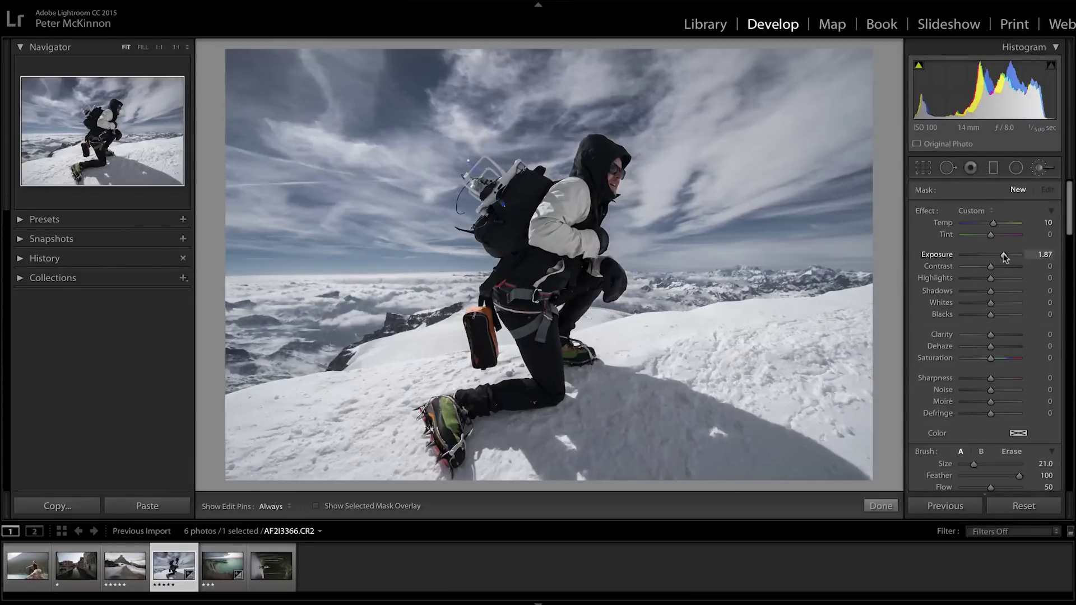
pyautogui.press('h')
pyautogui.moveTo(543, 337)
pyautogui.mouseDown()
pyautogui.moveTo(555, 241)
pyautogui.moveTo(536, 320)
pyautogui.moveTo(533, 404)
pyautogui.mouseUp()
pyautogui.moveTo(617, 173)
pyautogui.mouseDown()
pyautogui.moveTo(628, 185)
pyautogui.moveTo(611, 141)
pyautogui.moveTo(594, 146)
pyautogui.moveTo(569, 191)
pyautogui.moveTo(550, 179)
pyautogui.mouseUp()
pyautogui.press('h')
pyautogui.press('h')
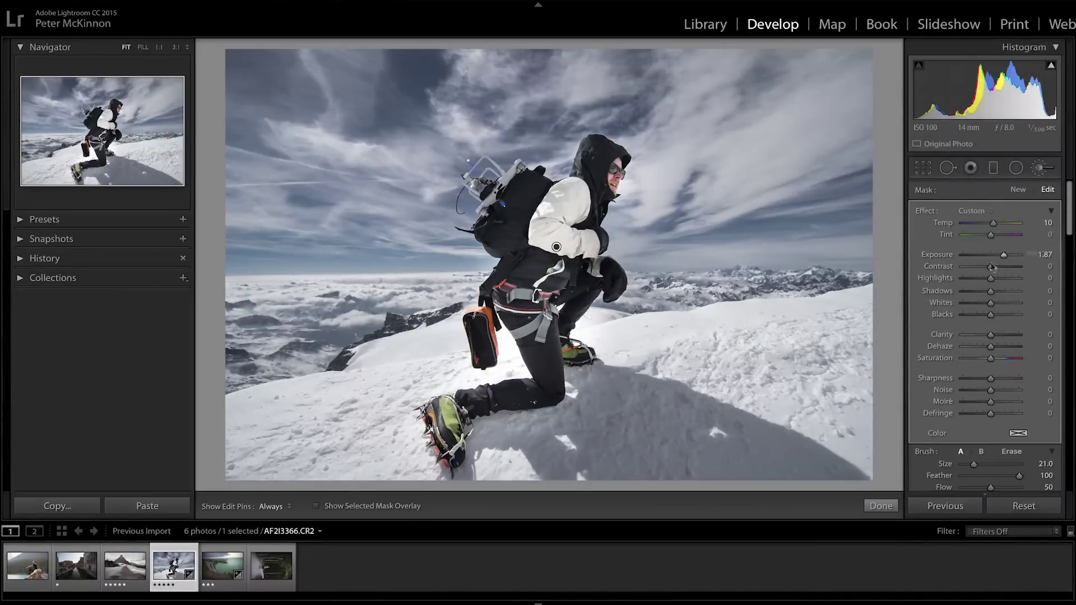
# Step: Refine the climber's brush adjustment to Exposure 1.65, Clarity 29, Sharpness 26 and Temp 3
pyautogui.moveTo(999, 257)
pyautogui.mouseDown()
pyautogui.moveTo(1021, 255)
pyautogui.moveTo(985, 256)
pyautogui.moveTo(1002, 255)
pyautogui.mouseUp()
pyautogui.moveTo(992, 334); pyautogui.dragTo(1001, 335)
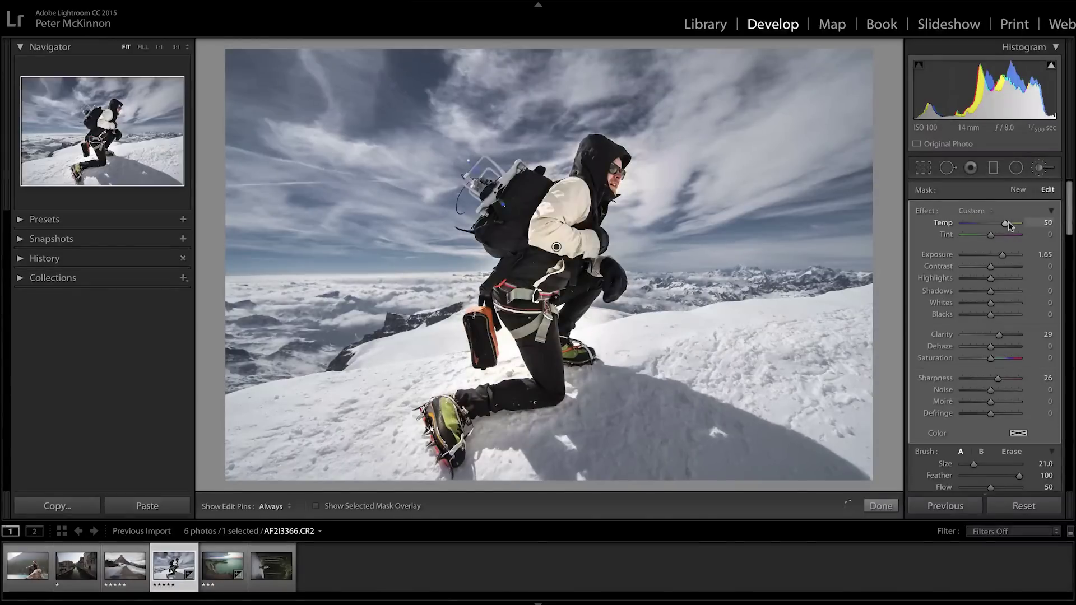
pyautogui.moveTo(1009, 225)
pyautogui.mouseDown()
pyautogui.moveTo(981, 226)
pyautogui.moveTo(995, 225)
pyautogui.mouseUp()
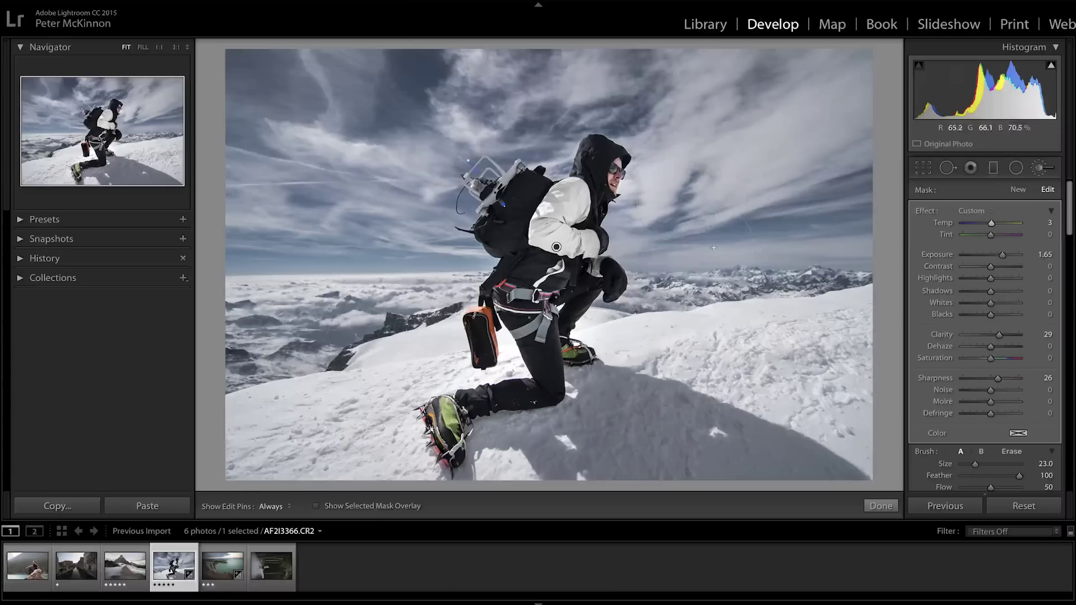
# Step: Paint the sky with a new brush mask at Temp −4, Exposure −2.07, Contrast 37, Shadows −20, Whites 23 and Blacks −36
pyautogui.click(1019, 191)
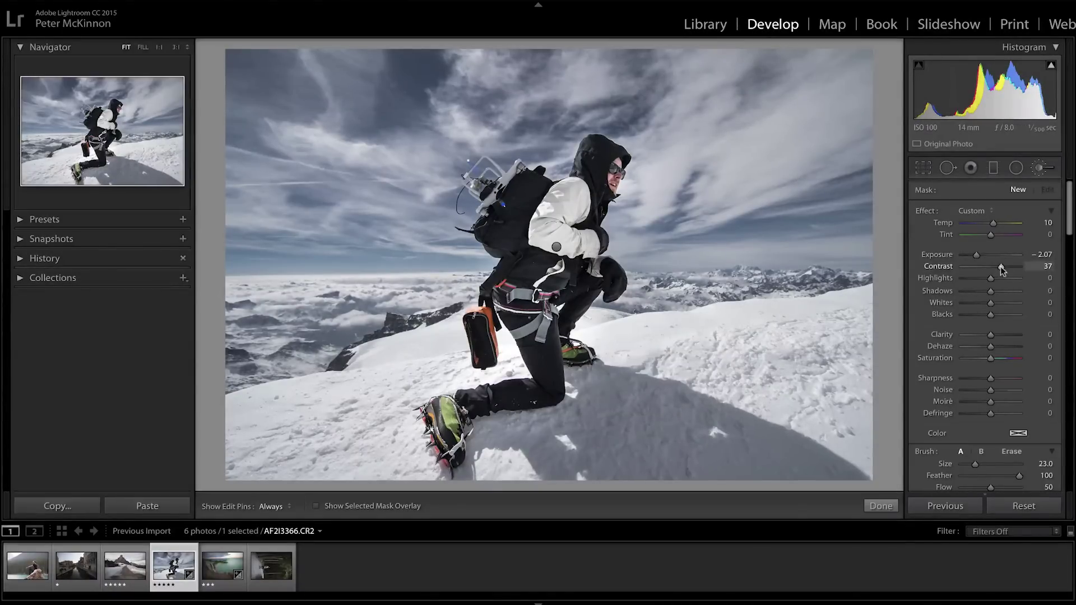
pyautogui.moveTo(995, 302); pyautogui.dragTo(987, 291)
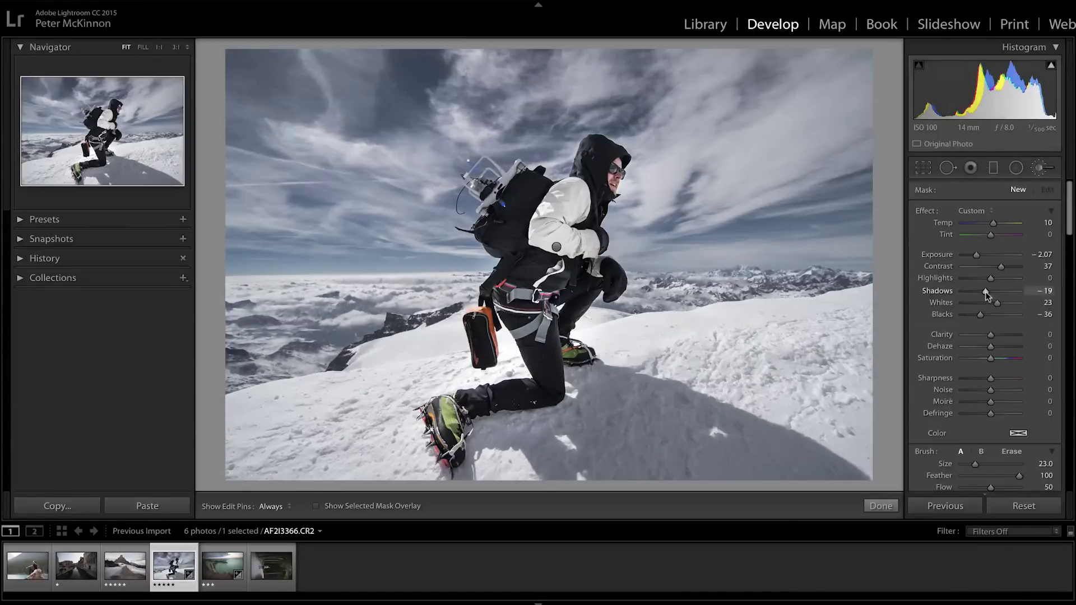
pyautogui.moveTo(993, 222); pyautogui.dragTo(989, 222)
pyautogui.press('h')
pyautogui.moveTo(779, 112)
pyautogui.mouseDown()
pyautogui.moveTo(813, 140)
pyautogui.moveTo(830, 84)
pyautogui.moveTo(788, 179)
pyautogui.moveTo(796, 113)
pyautogui.moveTo(785, 236)
pyautogui.moveTo(841, 168)
pyautogui.moveTo(813, 84)
pyautogui.moveTo(241, 89)
pyautogui.mouseUp()
pyautogui.press('h')
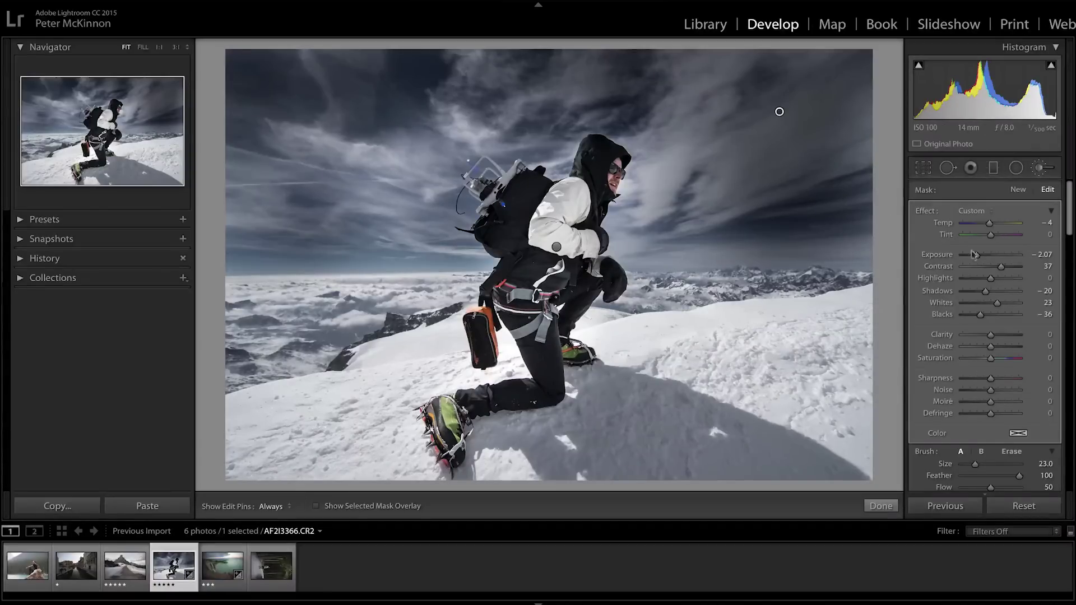
# Step: Adjust the sky mask to Exposure −0.19, Temp 30, Clarity 51, Contrast 22 and Whites 59
pyautogui.moveTo(985, 256); pyautogui.dragTo(990, 254)
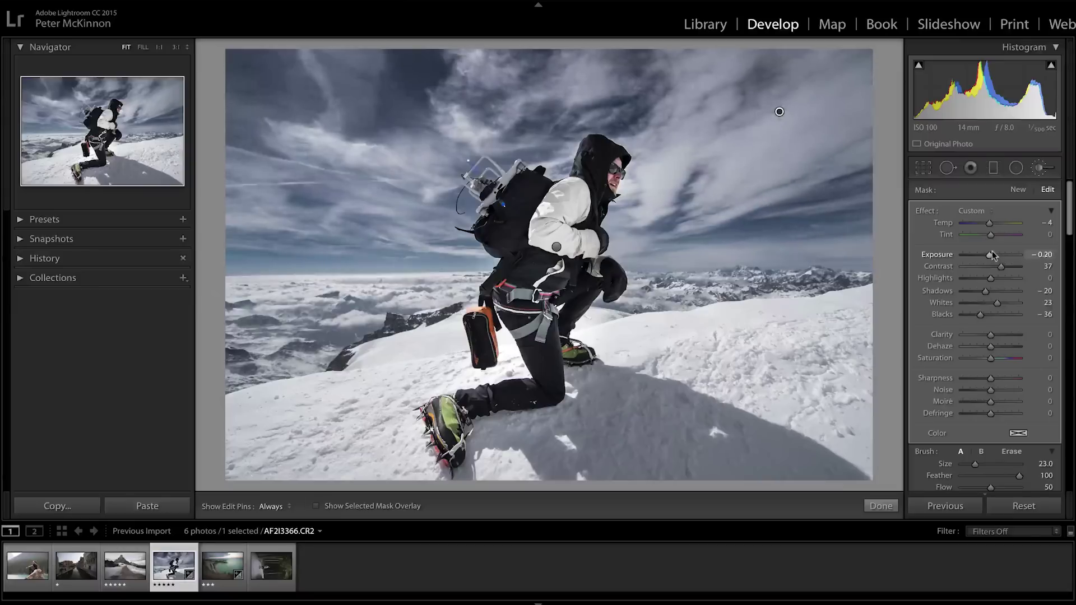
pyautogui.moveTo(990, 223)
pyautogui.mouseDown()
pyautogui.moveTo(976, 224)
pyautogui.moveTo(1004, 226)
pyautogui.mouseUp()
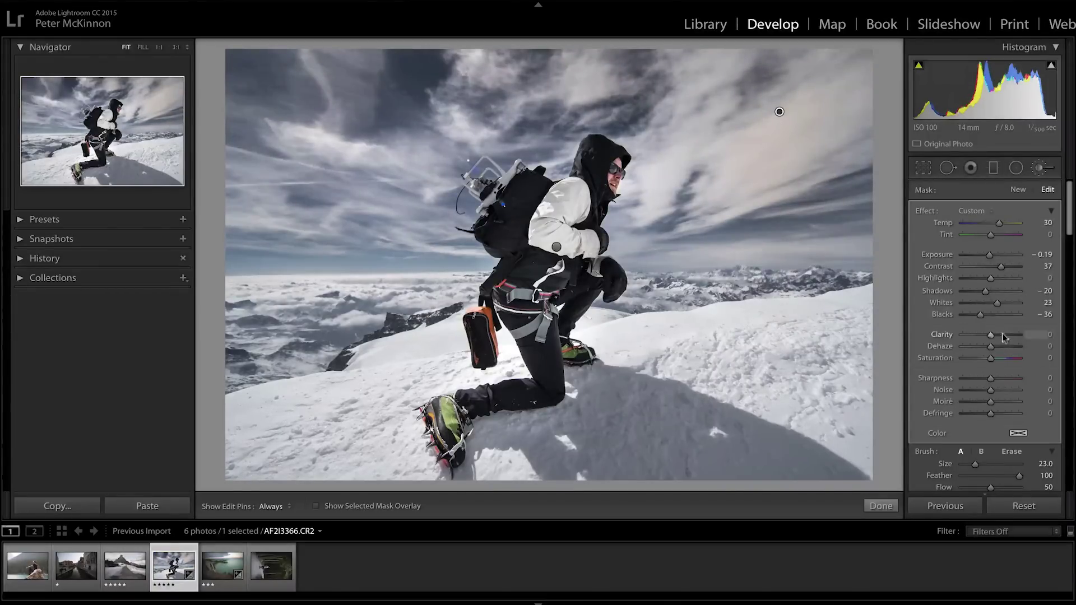
pyautogui.moveTo(1003, 337); pyautogui.dragTo(1009, 336)
pyautogui.moveTo(1001, 268)
pyautogui.mouseDown()
pyautogui.moveTo(980, 268)
pyautogui.moveTo(1013, 270)
pyautogui.mouseUp()
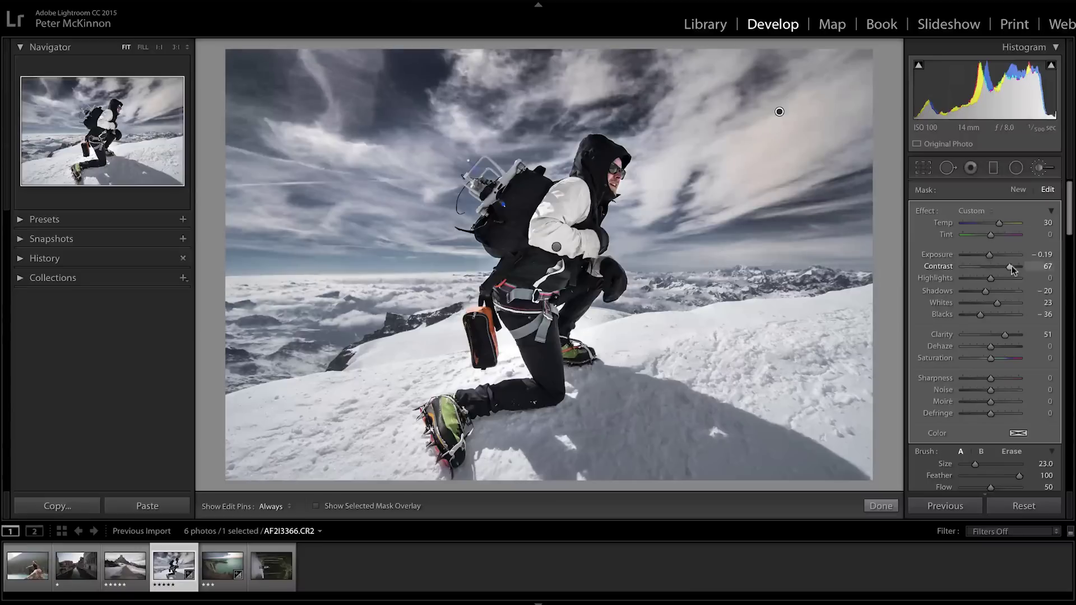
pyautogui.click(1008, 303)
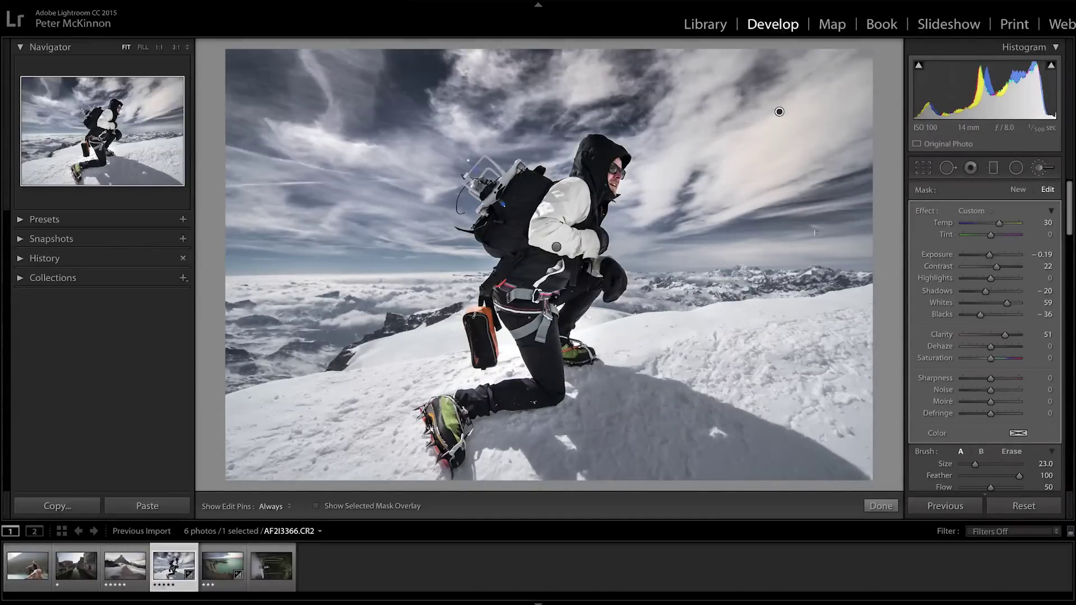
# Step: Inspect the settings of the climber mask and the sky mask by selecting each one's edit pin
pyautogui.click(556, 248)
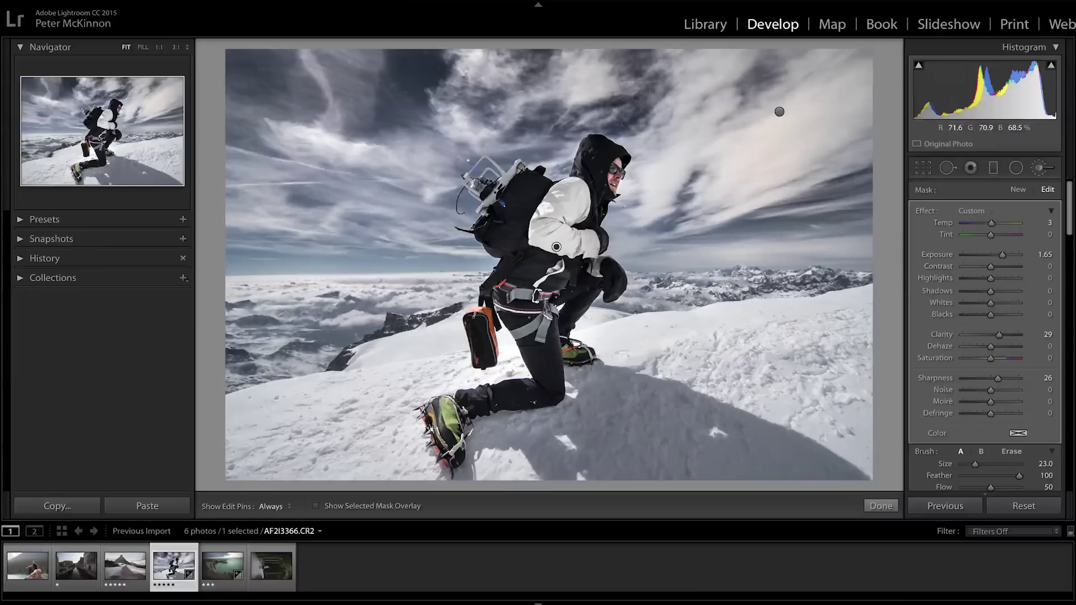
pyautogui.click(780, 110)
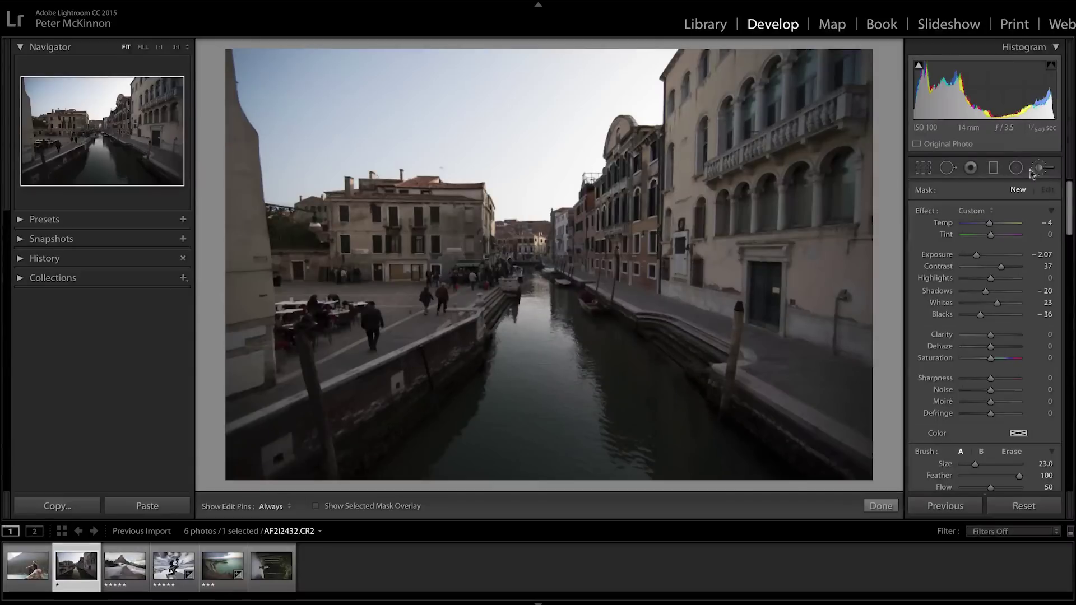
# Step: Brighten the canal photo with a local adjustment at Exposure 1.72 and undo the added radial filter
pyautogui.click(1041, 168)
pyautogui.moveTo(708, 242)
pyautogui.mouseDown()
pyautogui.moveTo(678, 275)
pyautogui.moveTo(593, 245)
pyautogui.moveTo(634, 264)
pyautogui.moveTo(561, 292)
pyautogui.moveTo(494, 347)
pyautogui.moveTo(426, 291)
pyautogui.moveTo(785, 415)
pyautogui.mouseUp()
pyautogui.moveTo(1013, 252); pyautogui.dragTo(1005, 253)
pyautogui.hotkey('ctrl', 'z')
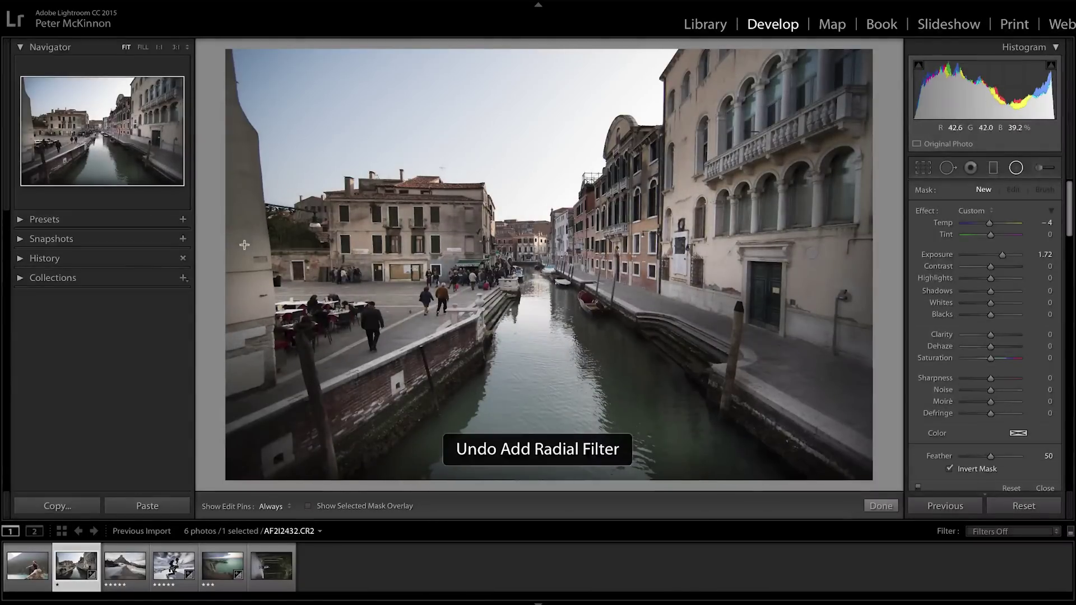
# Step: Draw an inverted radial filter over the window left of the closed shutters, with Temp 100, Exposure 2.97, Contrast 58 and Blacks −100
pyautogui.click(1017, 168)
pyautogui.press('z')
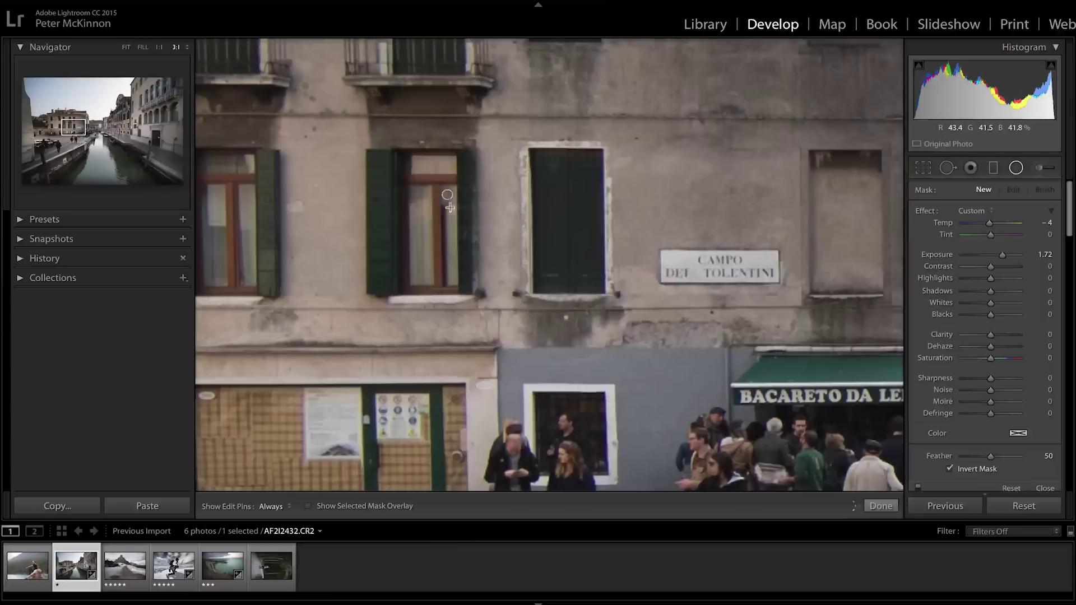
pyautogui.moveTo(447, 194)
pyautogui.mouseDown()
pyautogui.moveTo(463, 237)
pyautogui.moveTo(499, 267)
pyautogui.moveTo(448, 225)
pyautogui.mouseUp()
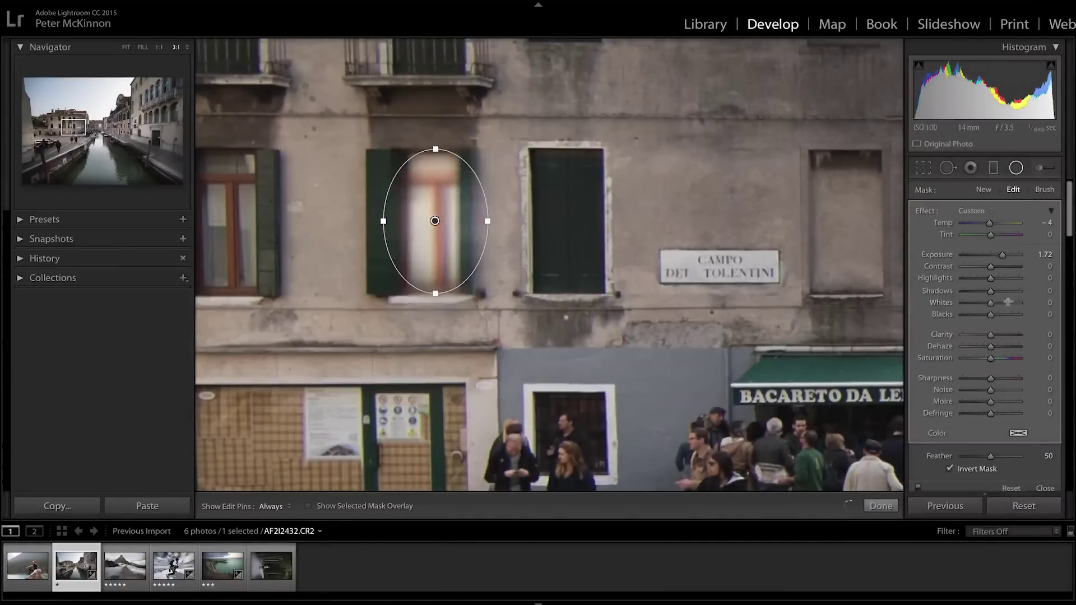
pyautogui.moveTo(1002, 254); pyautogui.dragTo(1011, 254)
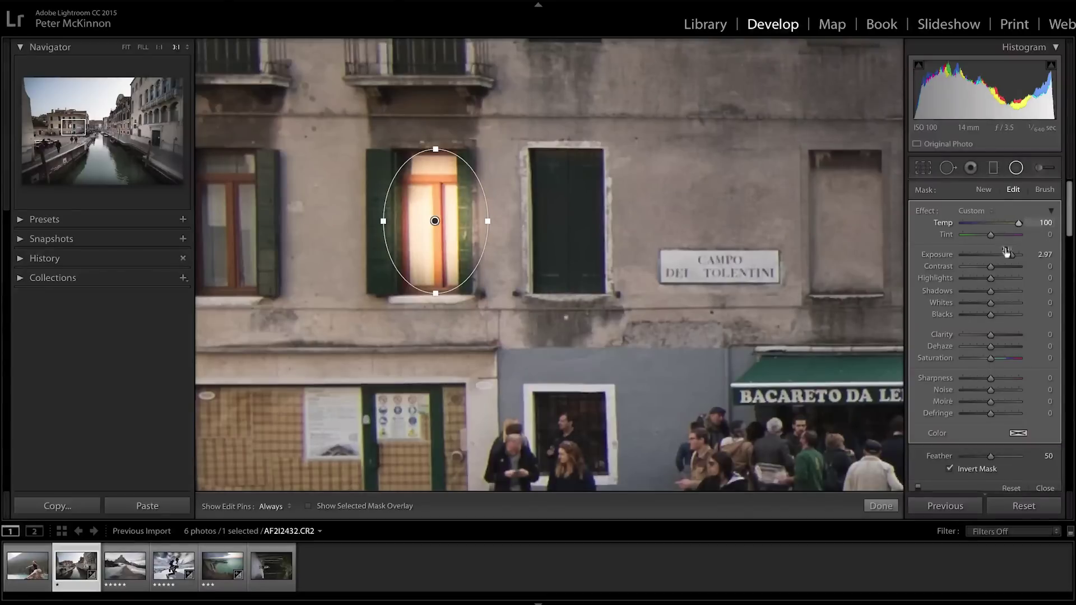
pyautogui.moveTo(991, 268); pyautogui.dragTo(1009, 269)
pyautogui.moveTo(991, 315); pyautogui.dragTo(963, 315)
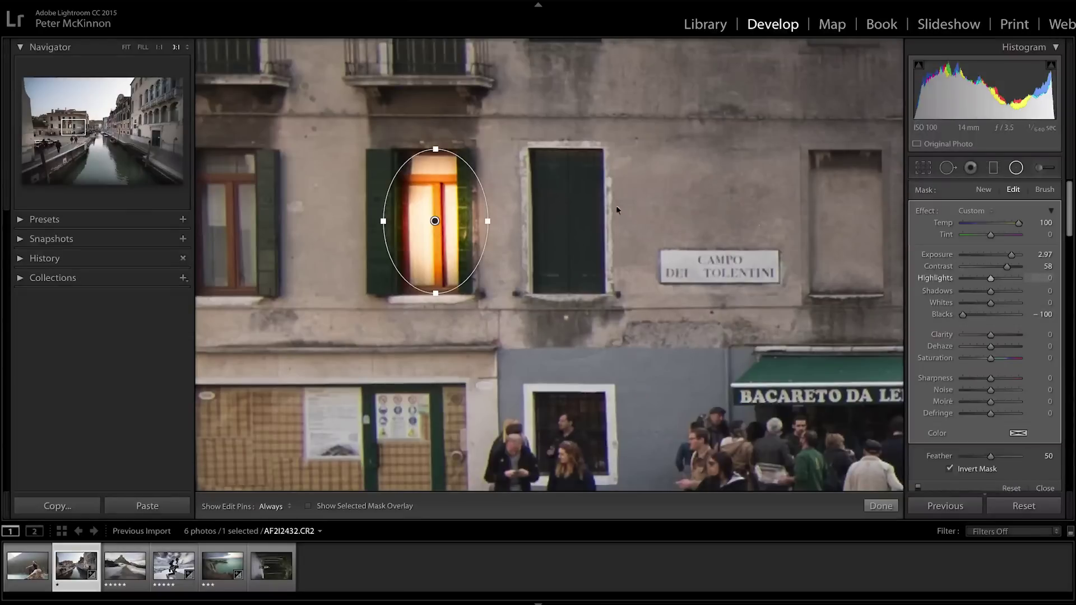
# Step: Duplicate the window's radial filter, place the copy over the neighboring window to its left, and finish the radial edits
pyautogui.rightClick(465, 216)
pyautogui.click(498, 220)
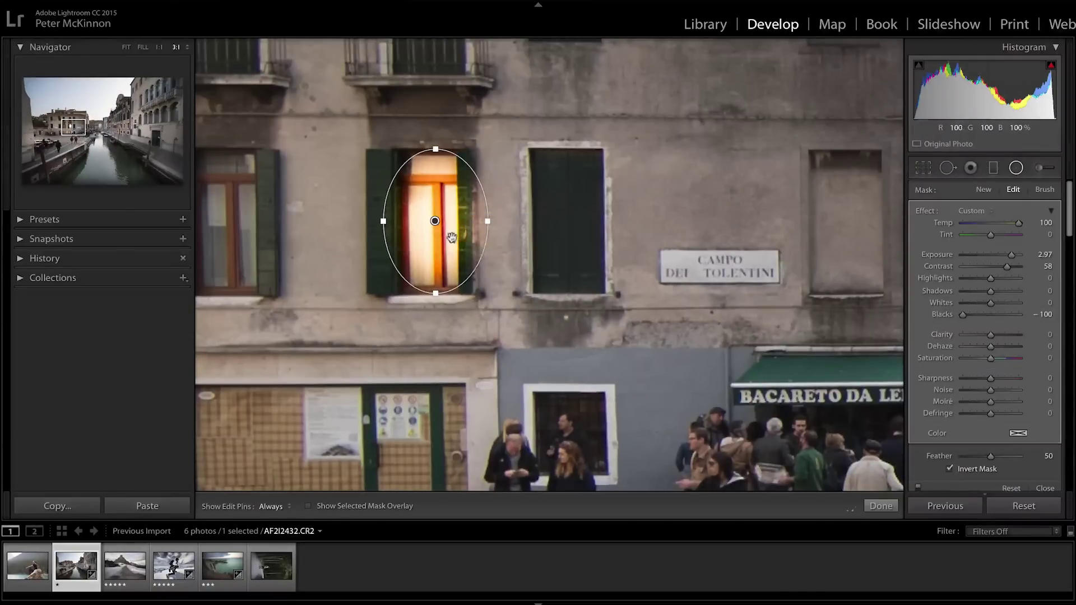
pyautogui.moveTo(275, 244); pyautogui.dragTo(222, 221)
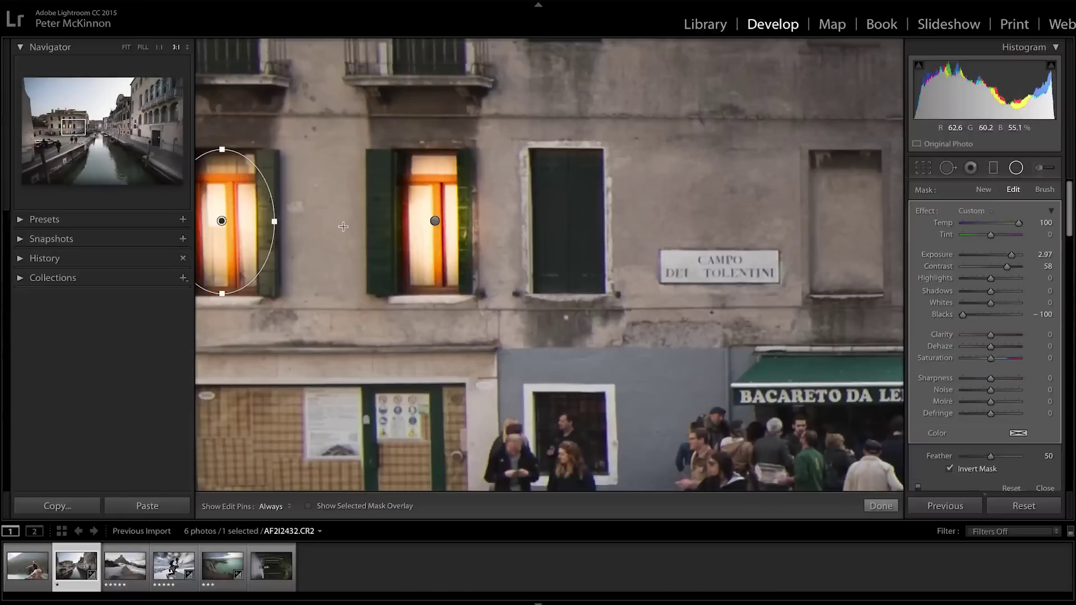
pyautogui.click(882, 505)
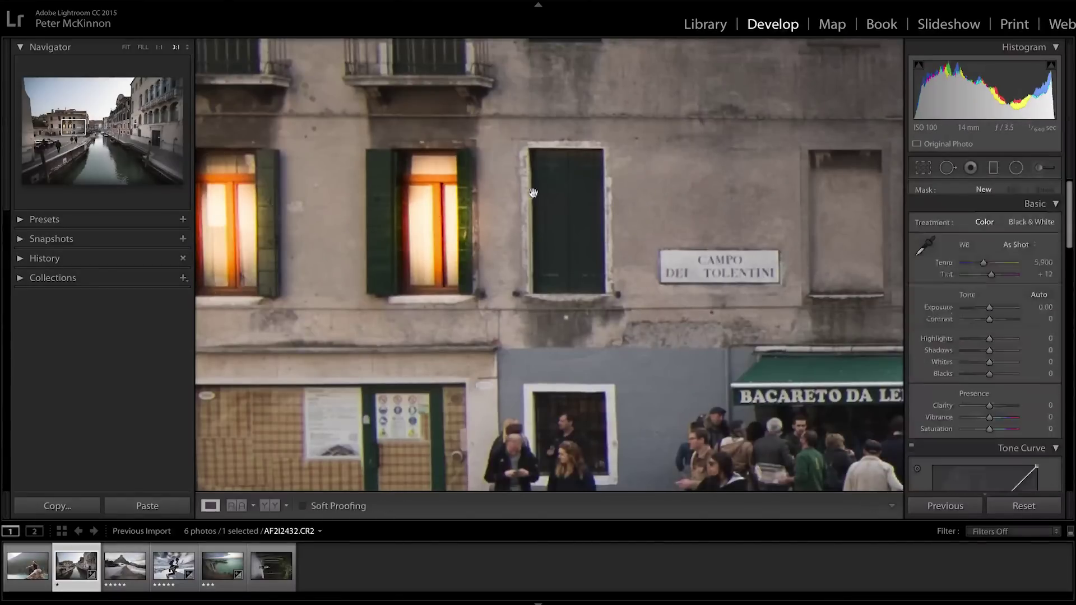
pyautogui.click(533, 193)
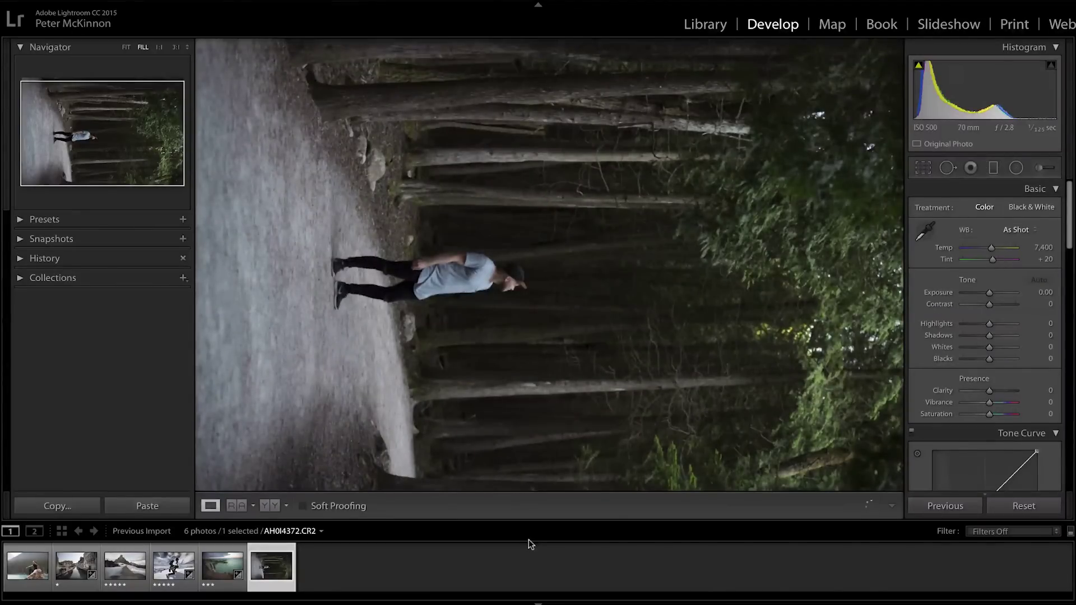
# Step: Rotate the forest photo 90° counterclockwise so the man stands upright, and fit the whole photo in view
pyautogui.hotkey('ctrl', '[')
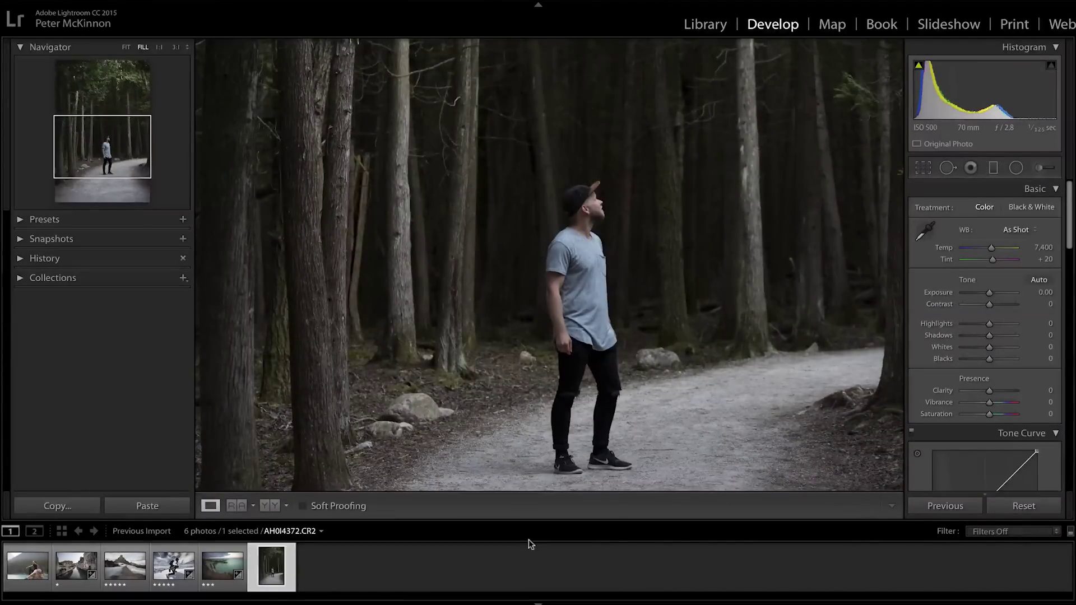
pyautogui.click(684, 360)
pyautogui.click(684, 360)
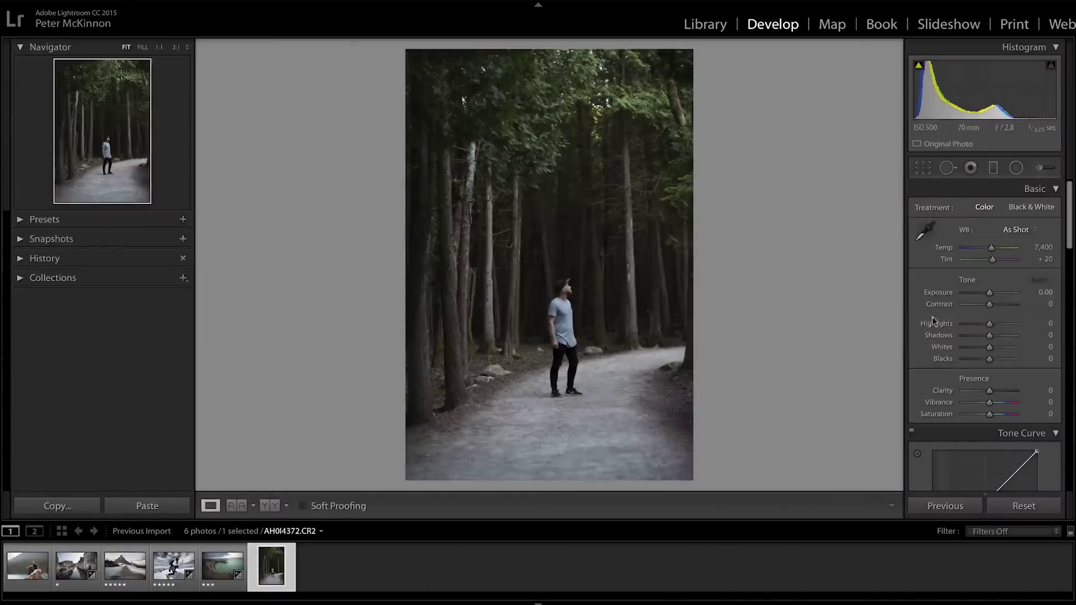
# Step: Shape the forest photo's RGB point curve with shadow and midtone anchors, raising the black point to about 8%
pyautogui.scroll(-5, 1027, 348)
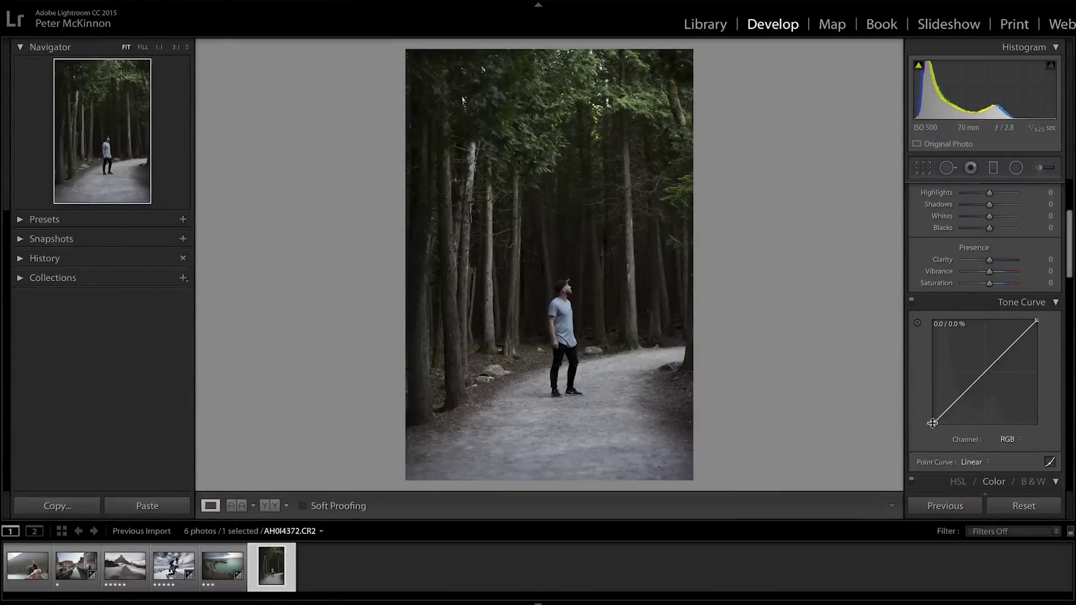
pyautogui.scroll(-2, 934, 427)
pyautogui.moveTo(933, 365); pyautogui.dragTo(985, 314)
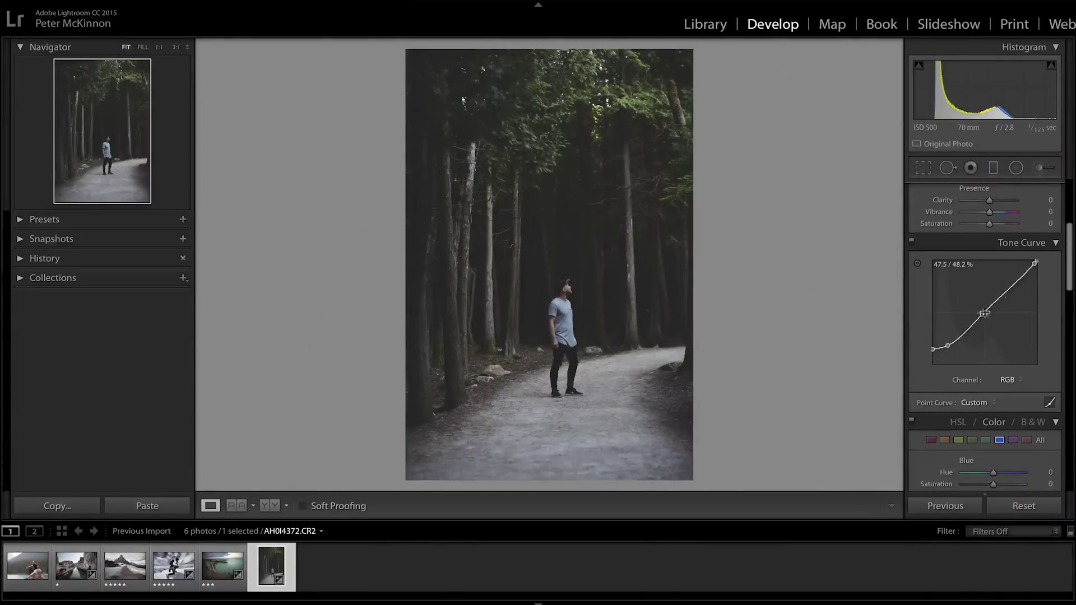
pyautogui.moveTo(930, 348); pyautogui.dragTo(932, 360)
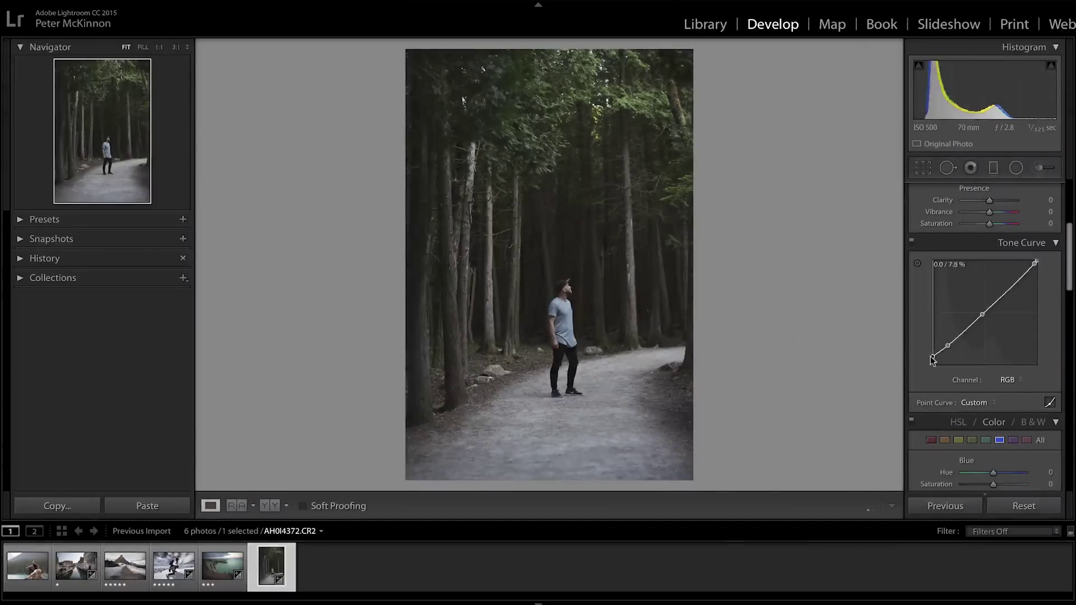
# Step: Set the Yellow hue to +79, and the Green hue to −31, saturation to +51 and luminance to +35
pyautogui.scroll(-2, 941, 441)
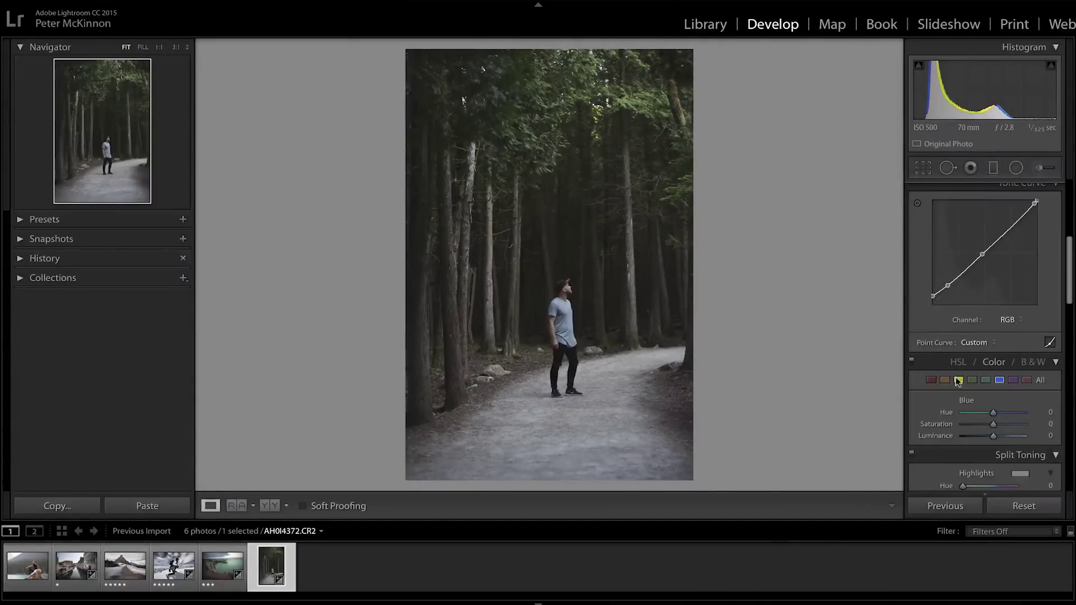
pyautogui.scroll(-2, 960, 379)
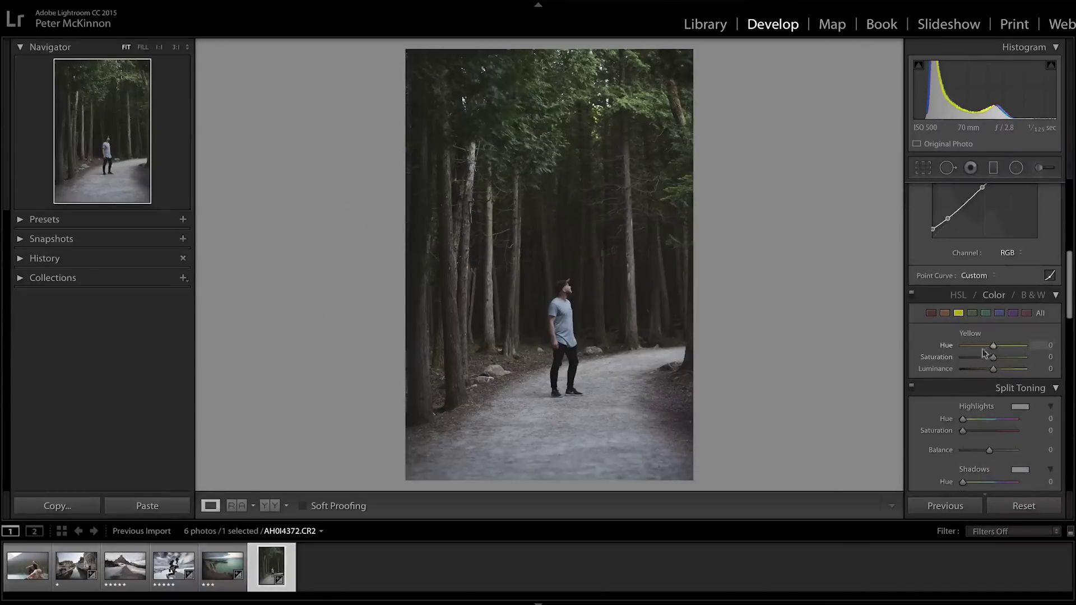
pyautogui.moveTo(1015, 345); pyautogui.dragTo(1019, 345)
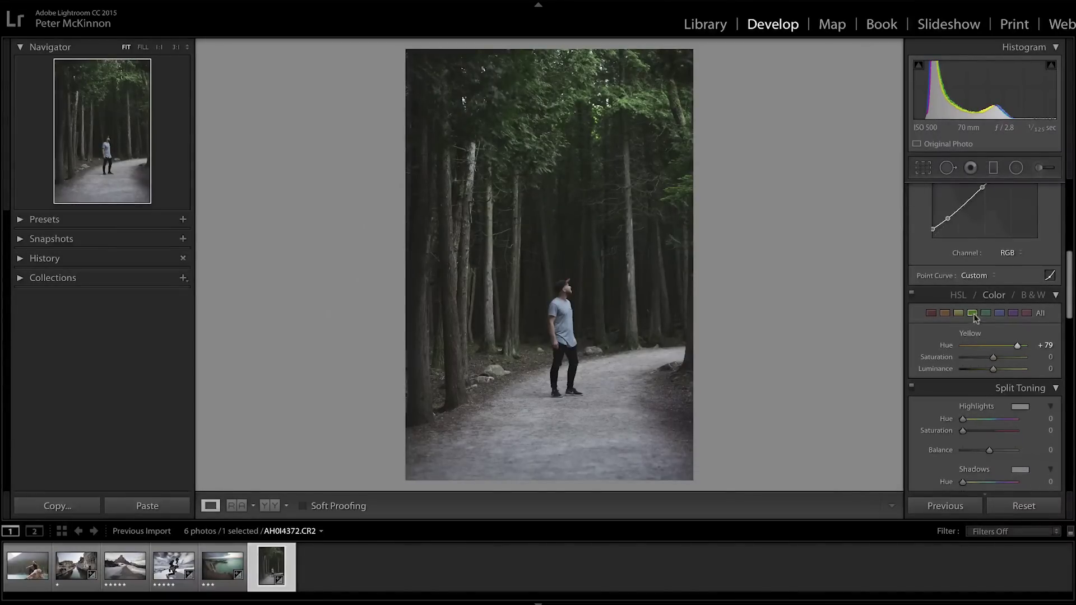
pyautogui.moveTo(1014, 356); pyautogui.dragTo(1008, 357)
pyautogui.click(1008, 369)
# Step: Set the forest photo's Contrast to +27, Shadows to +28, Clarity to +40 and white balance Temp to 9,208
pyautogui.scroll(6, 1005, 362)
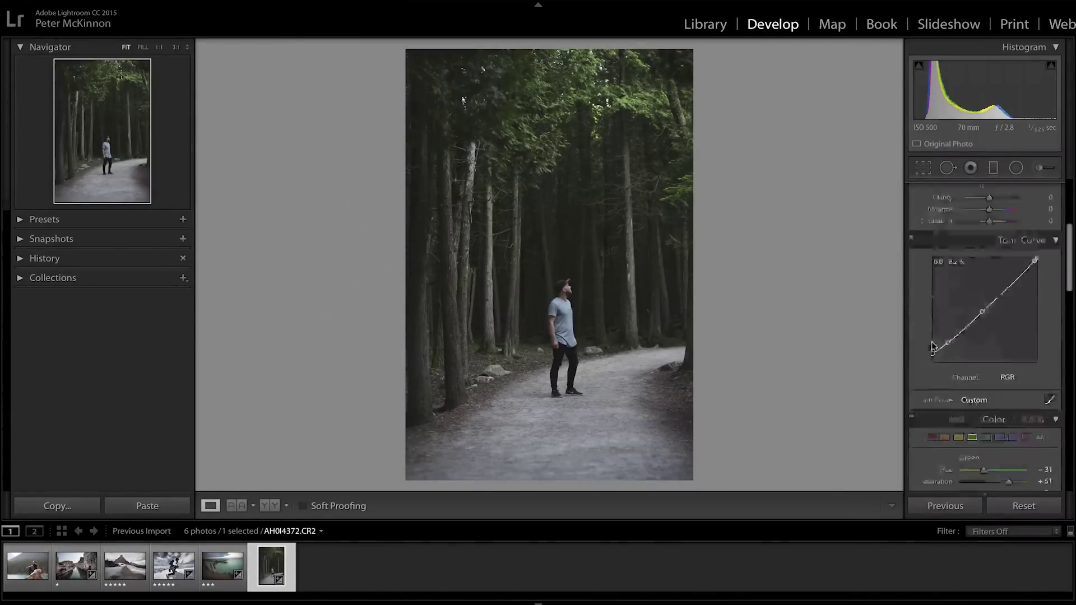
pyautogui.moveTo(990, 335); pyautogui.dragTo(997, 304)
pyautogui.moveTo(996, 388); pyautogui.dragTo(1000, 389)
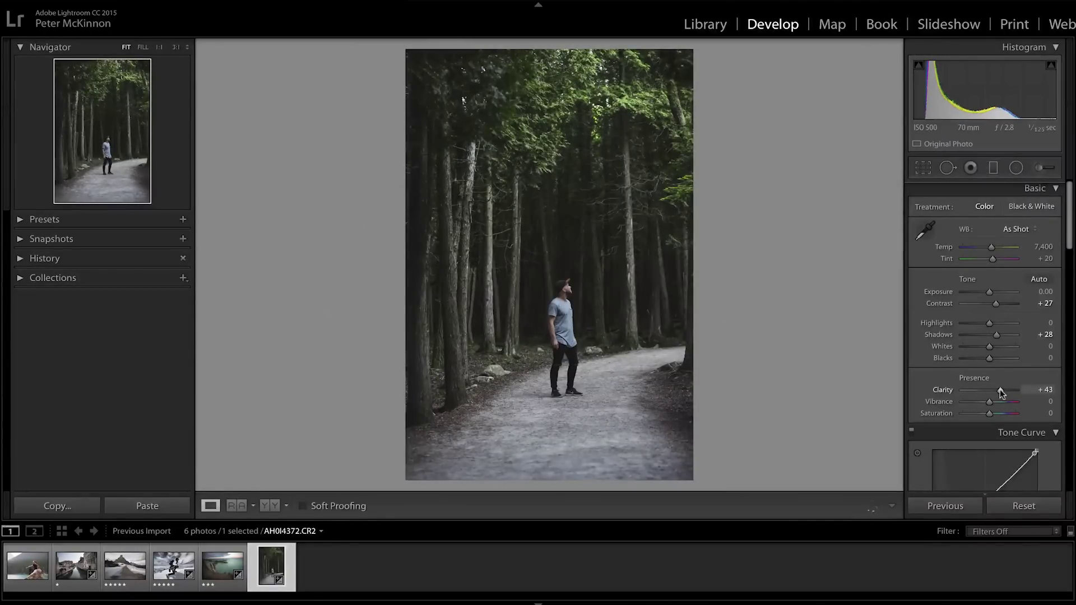
pyautogui.moveTo(994, 248); pyautogui.dragTo(996, 248)
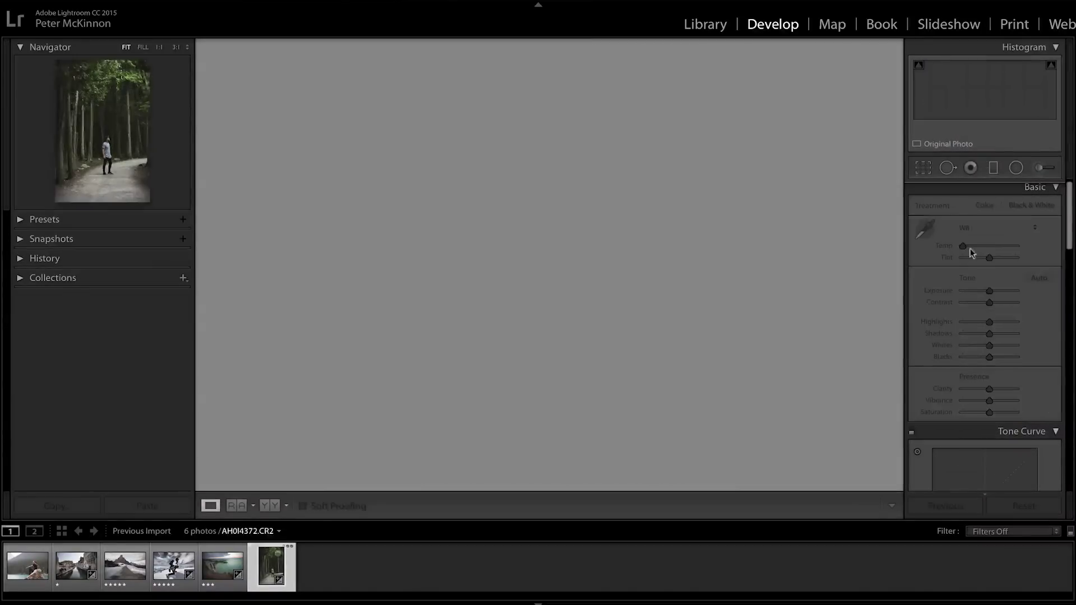
# Step: Enable lens profile corrections using the Adobe (Canon EF 70-200mm f/2.8 L IS II USM) profile
pyautogui.scroll(-10, 958, 322)
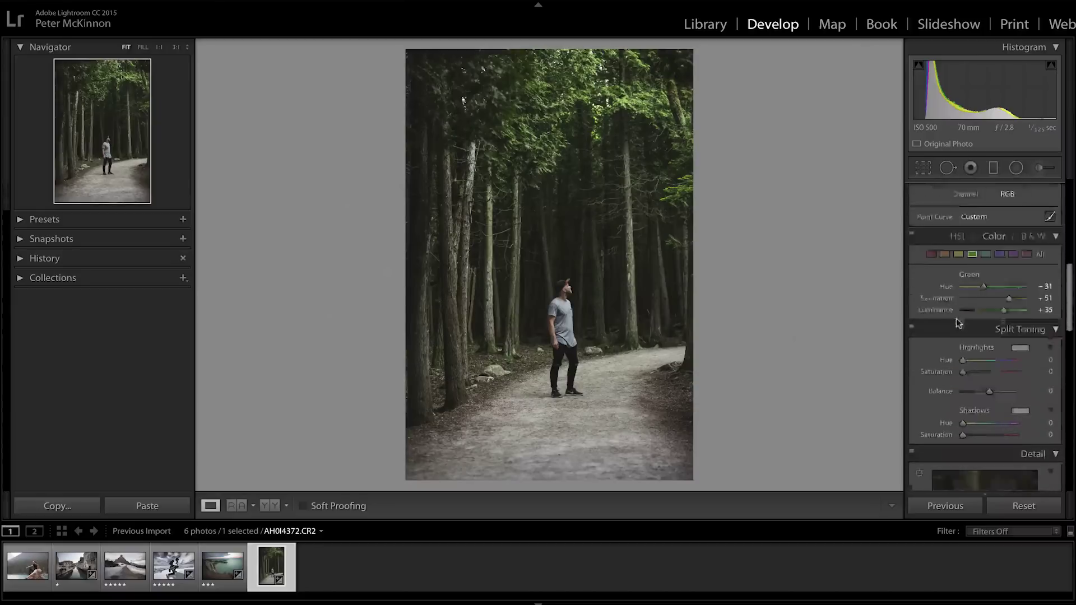
pyautogui.scroll(-5, 958, 323)
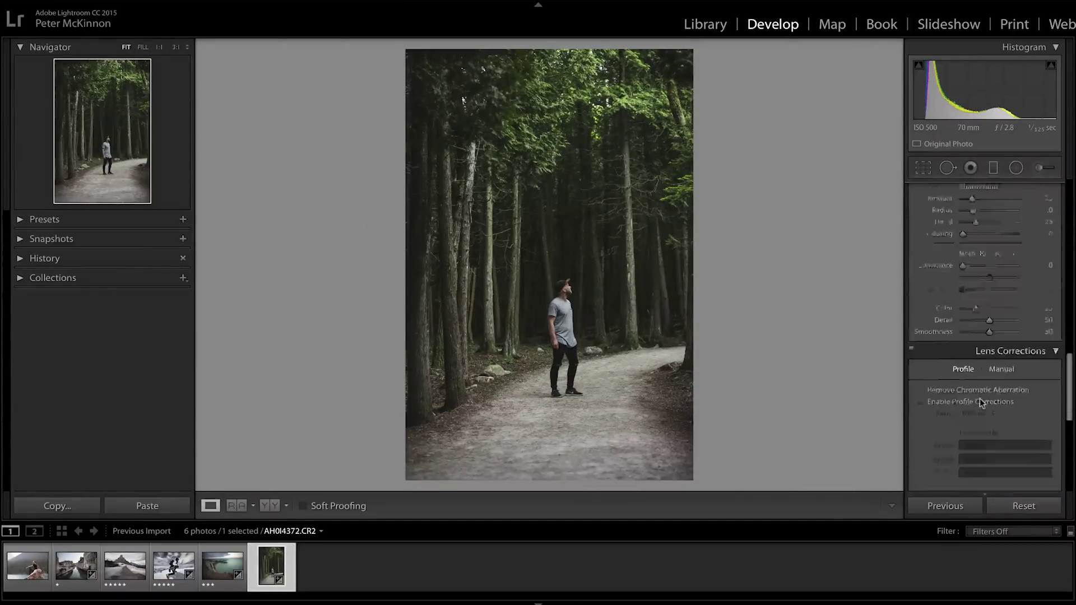
pyautogui.click(979, 350)
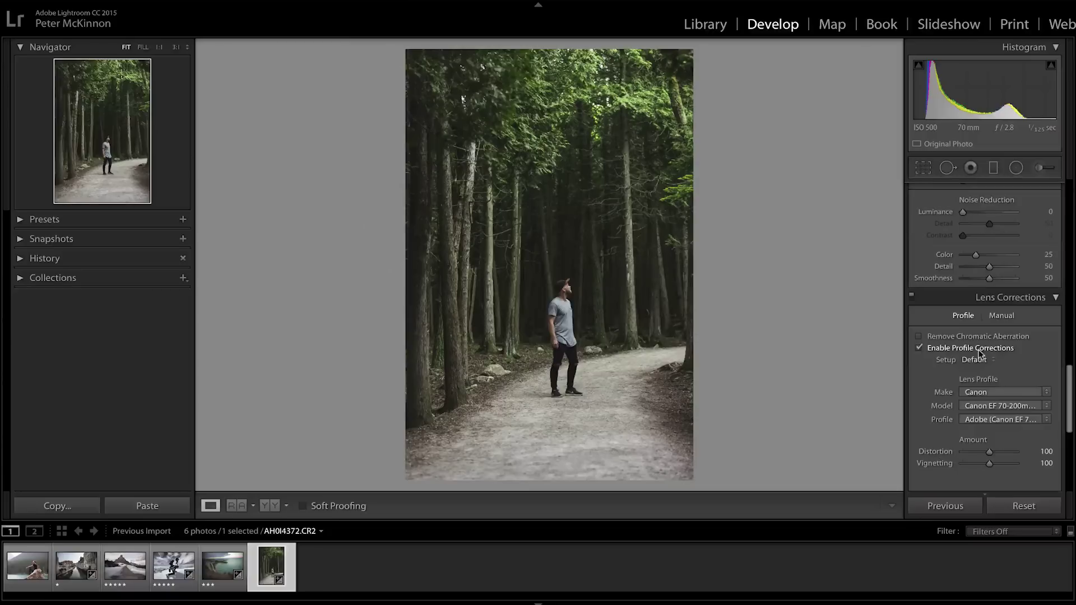
pyautogui.click(1046, 421)
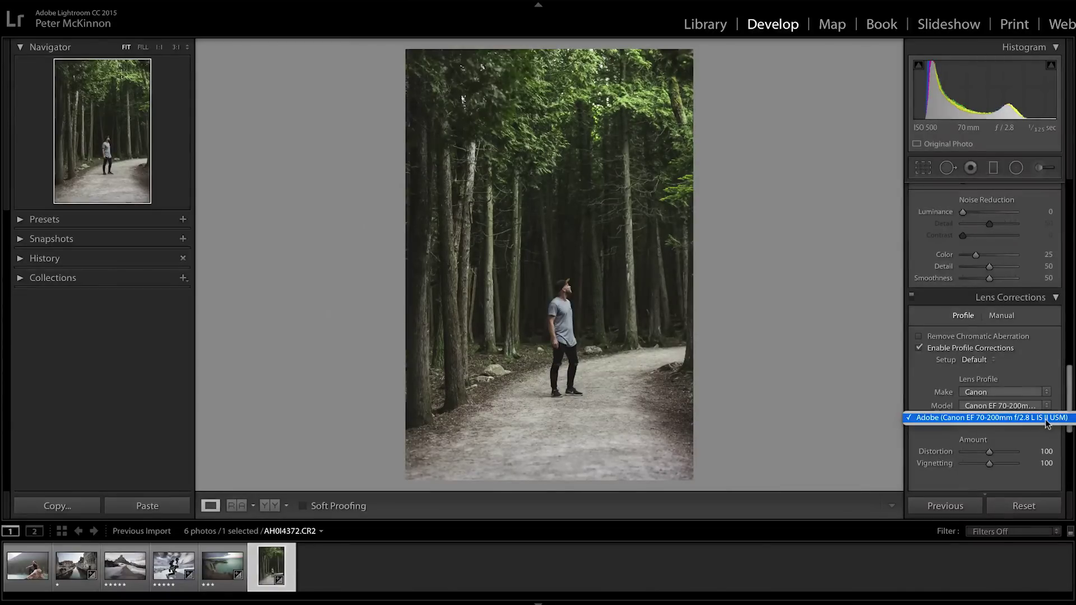
pyautogui.click(1048, 420)
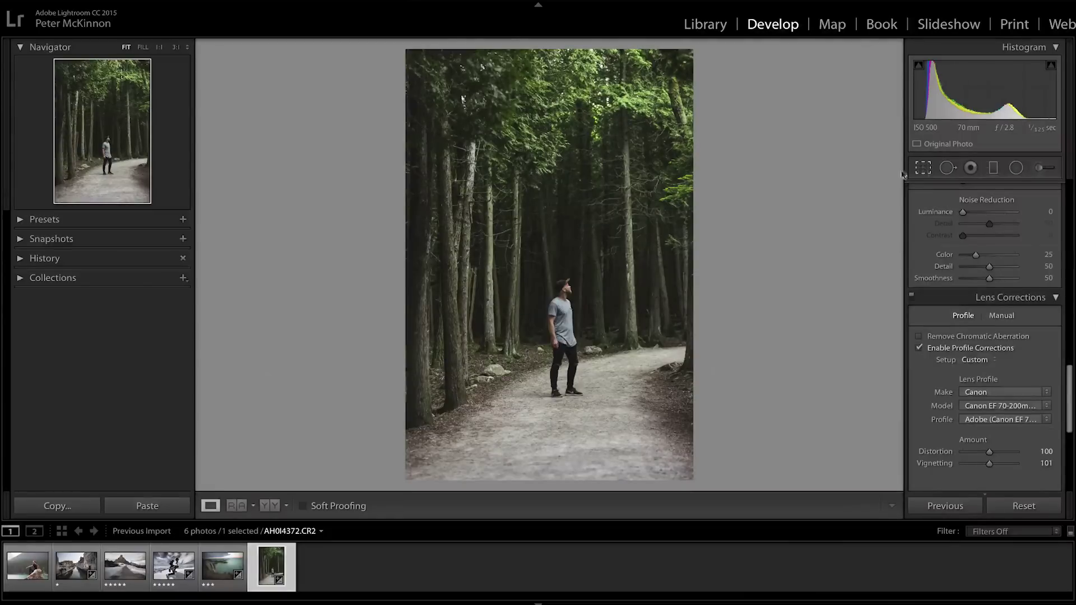
# Step: Crop the forest photo to a custom 5 × 4 aspect ratio, trimming most of the excess from the foreground path
pyautogui.press('r')
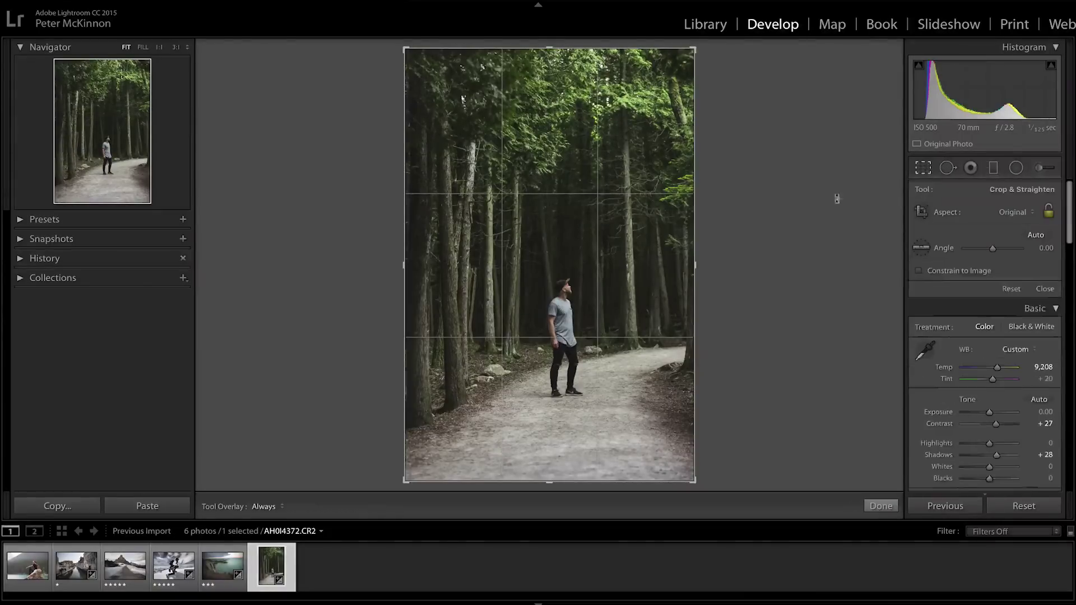
pyautogui.click(1012, 213)
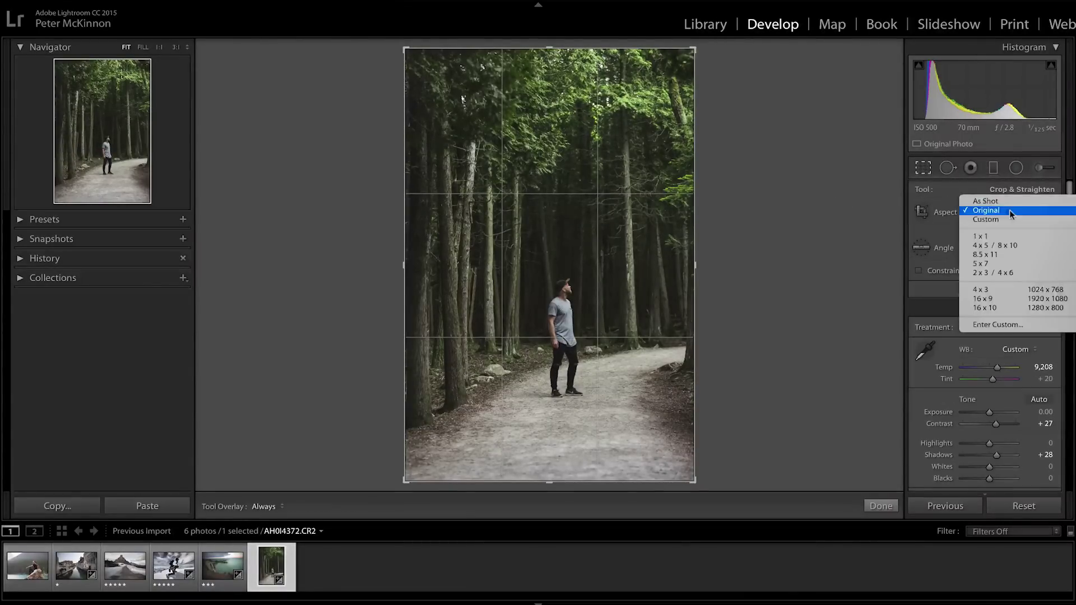
pyautogui.click(993, 324)
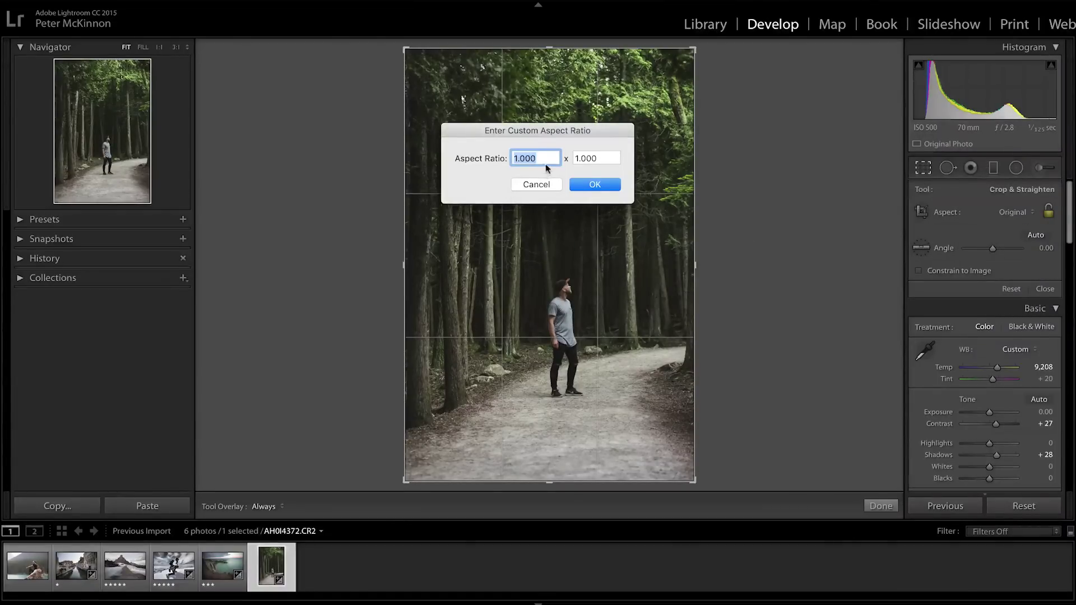
pyautogui.write('5')
pyautogui.press('Tab')
pyautogui.write('4')
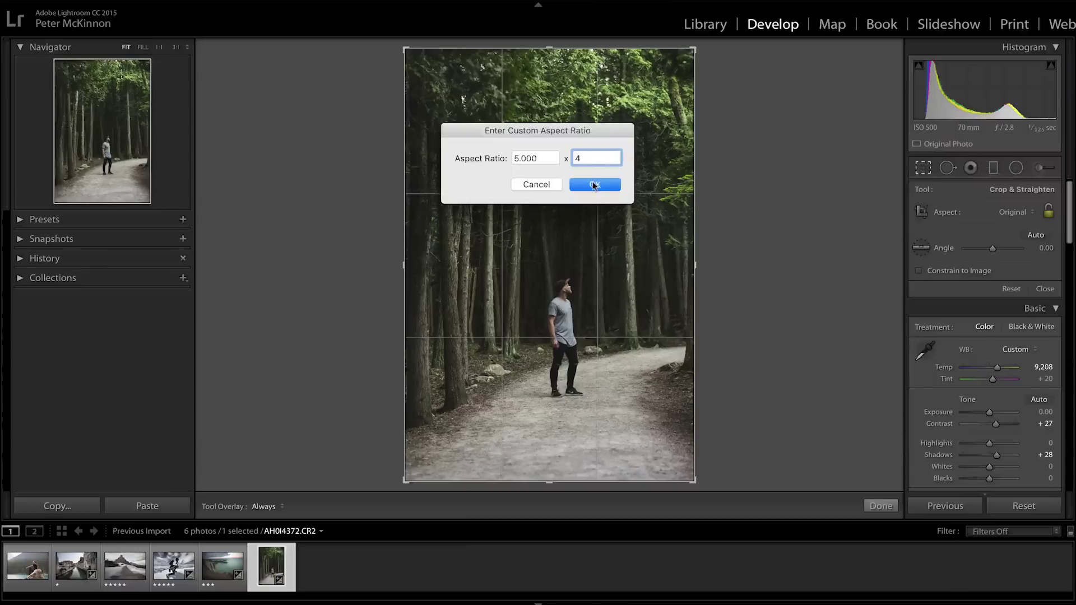
pyautogui.click(594, 186)
pyautogui.moveTo(588, 199)
pyautogui.mouseDown()
pyautogui.moveTo(594, 159)
pyautogui.moveTo(583, 269)
pyautogui.moveTo(591, 185)
pyautogui.moveTo(585, 204)
pyautogui.moveTo(596, 206)
pyautogui.moveTo(606, 161)
pyautogui.moveTo(604, 202)
pyautogui.mouseUp()
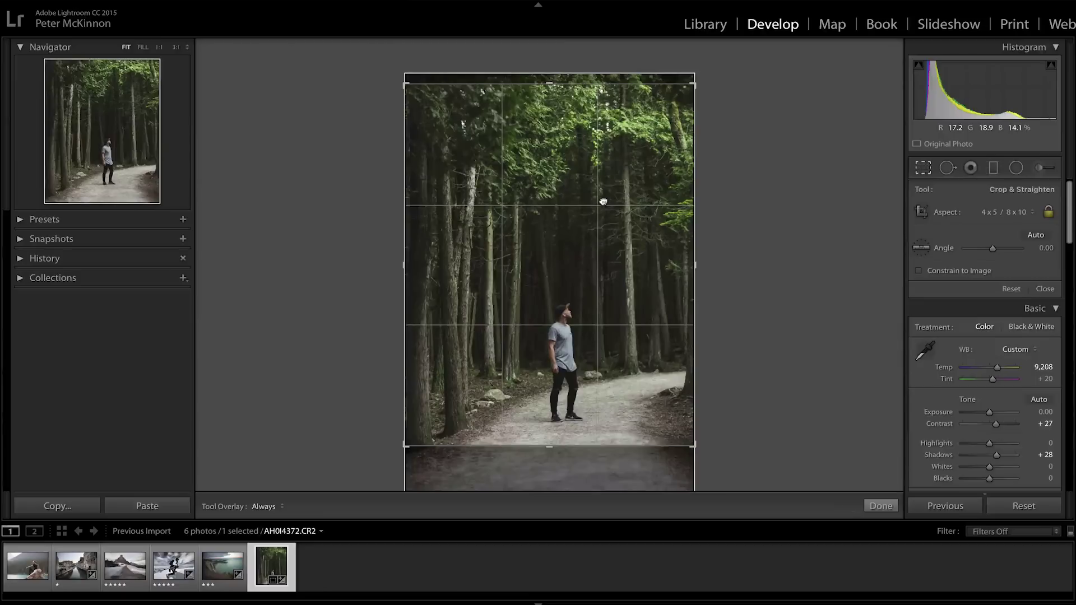
pyautogui.press('Return')
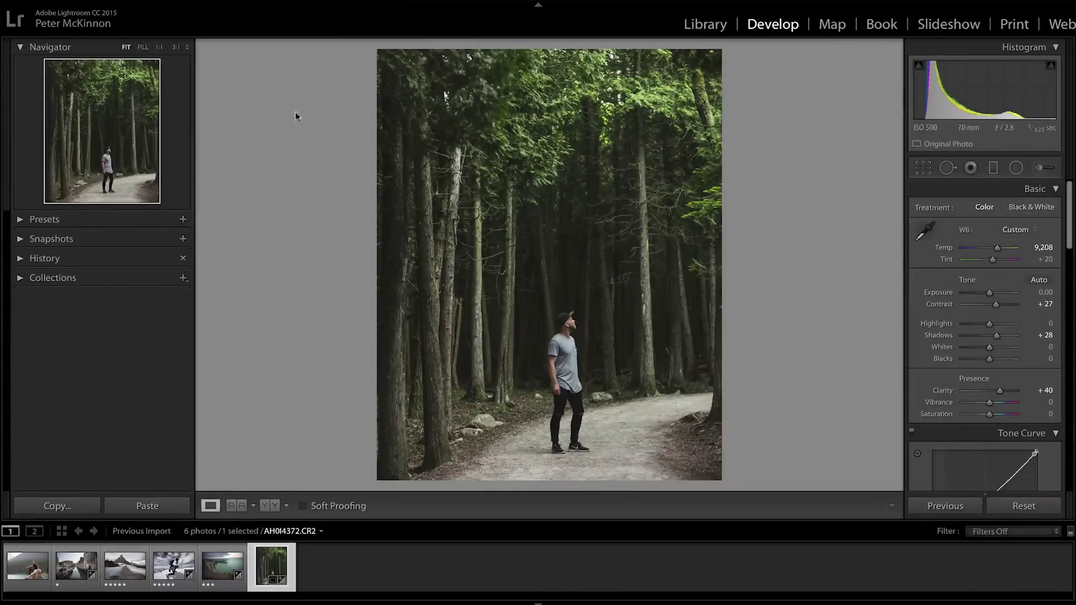
# Step: Export the forest photo to the Desktop folder as a JPEG at quality 100 in the AdobeRGB (1998) color space
pyautogui.click(90, 6)
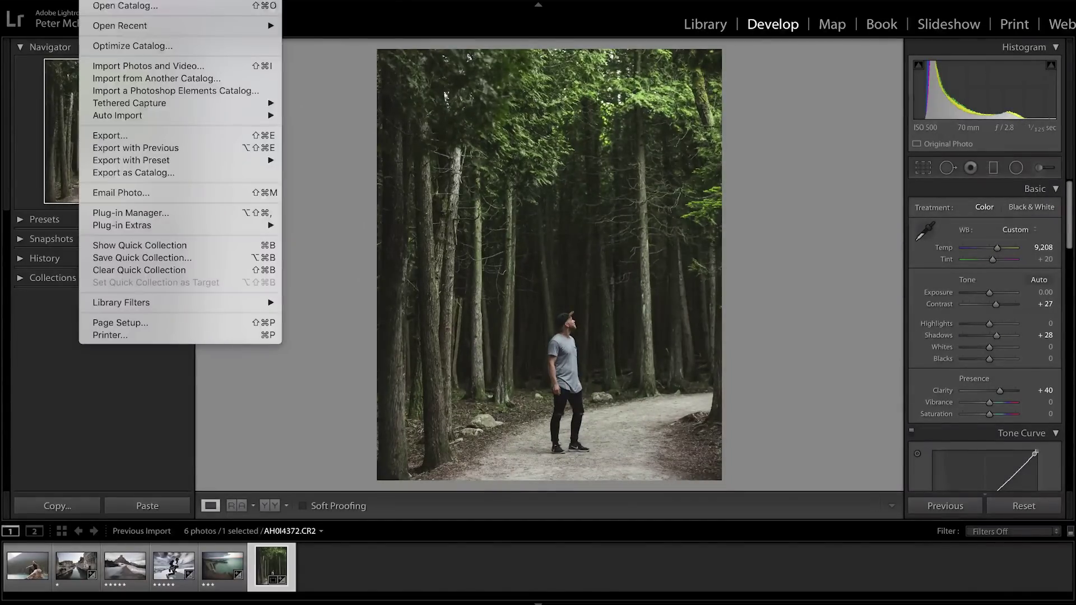
pyautogui.click(151, 137)
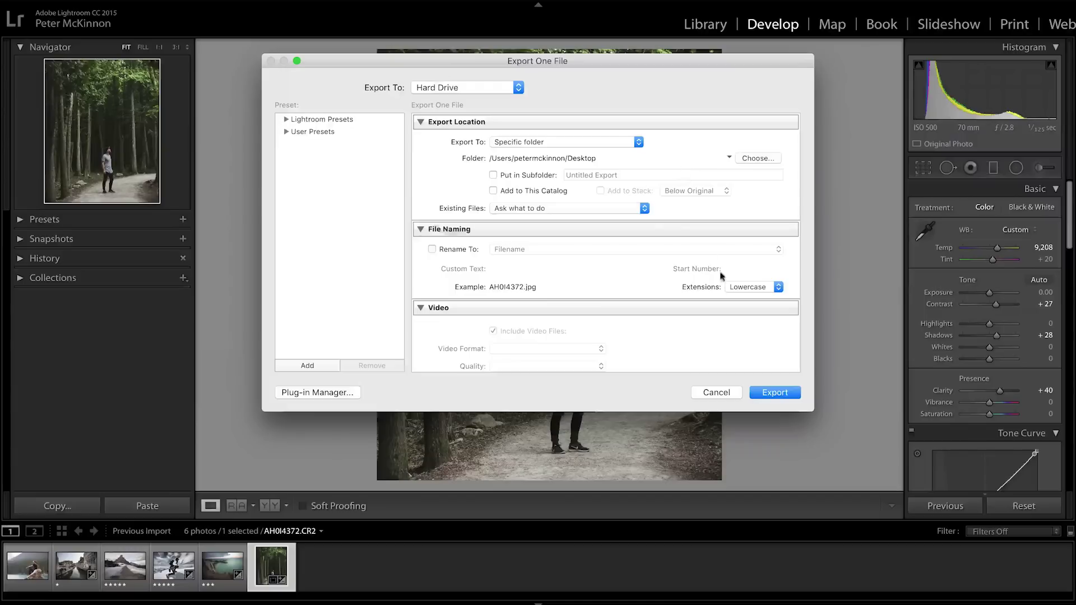
pyautogui.scroll(-10, 661, 267)
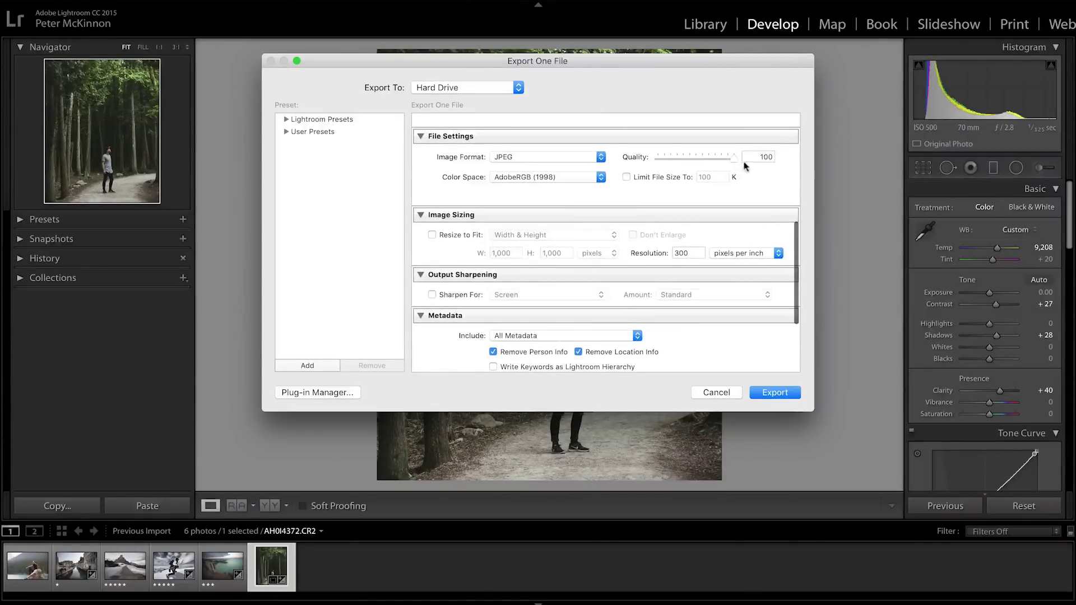
pyautogui.scroll(10, 740, 185)
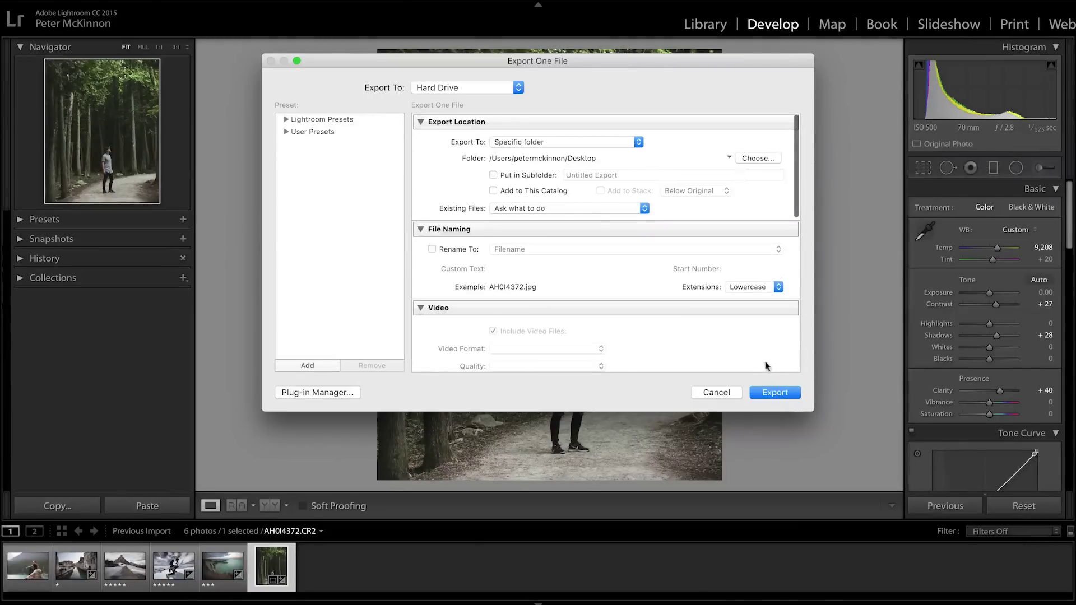
pyautogui.click(774, 392)
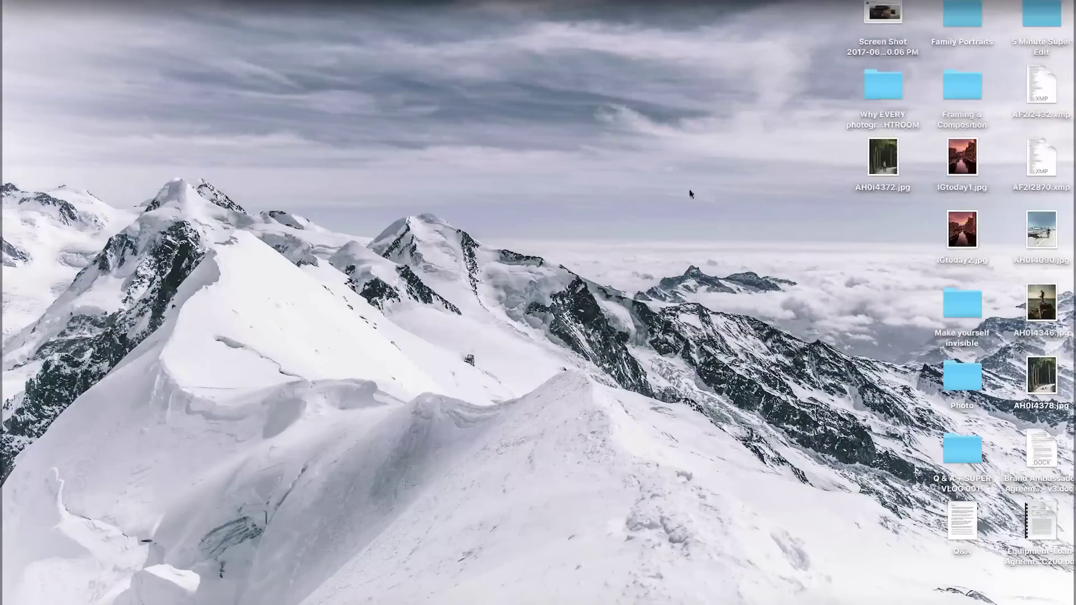
pyautogui.rightClick(880, 157)
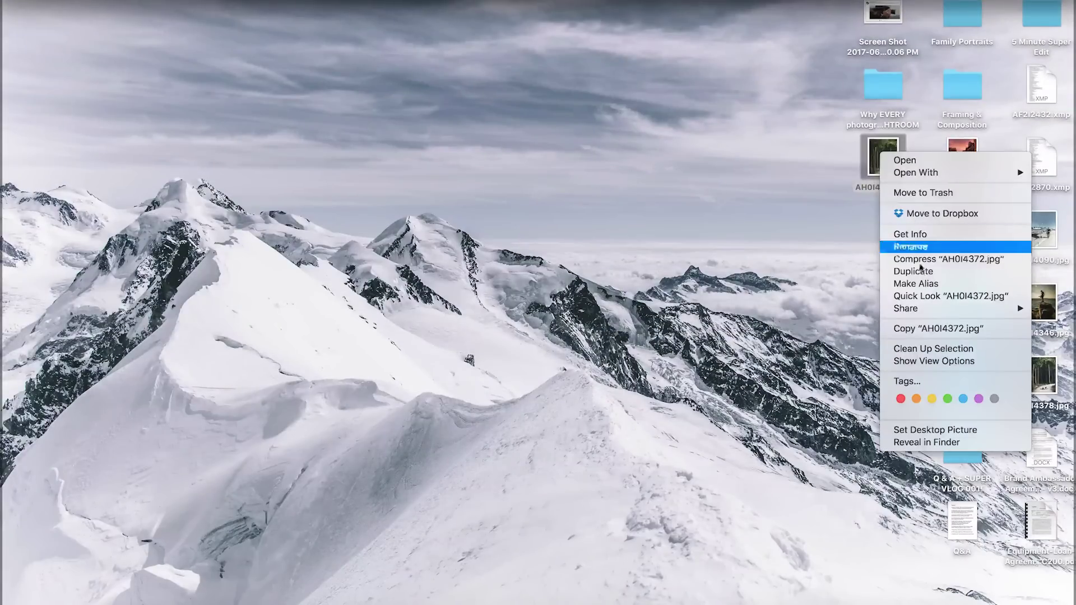
pyautogui.moveTo(919, 308)
pyautogui.click(829, 338)
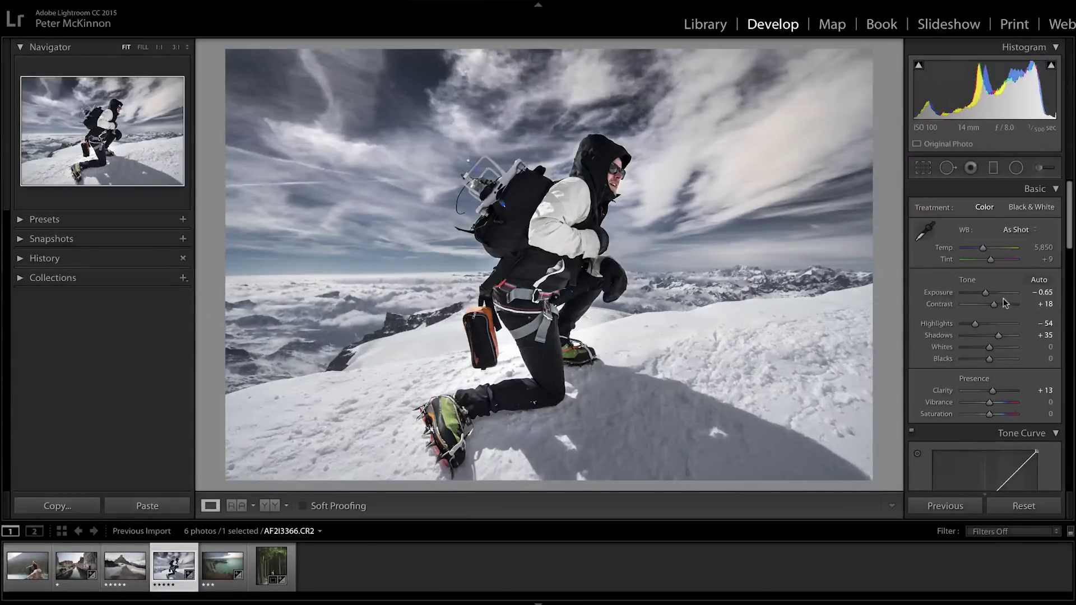
# Step: Set the snowy mountaineer photo's Highlights to −100 and Contrast to +20, and compare before and after side by side and in a split view
pyautogui.press('alt')
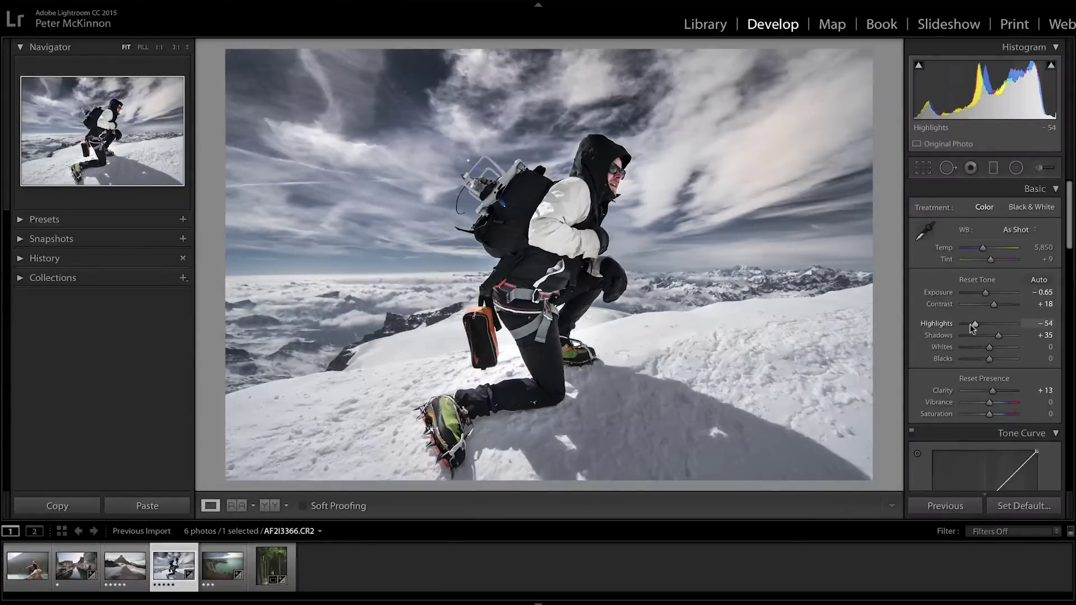
pyautogui.moveTo(975, 325)
pyautogui.mouseDown()
pyautogui.moveTo(1006, 325)
pyautogui.moveTo(963, 328)
pyautogui.mouseUp()
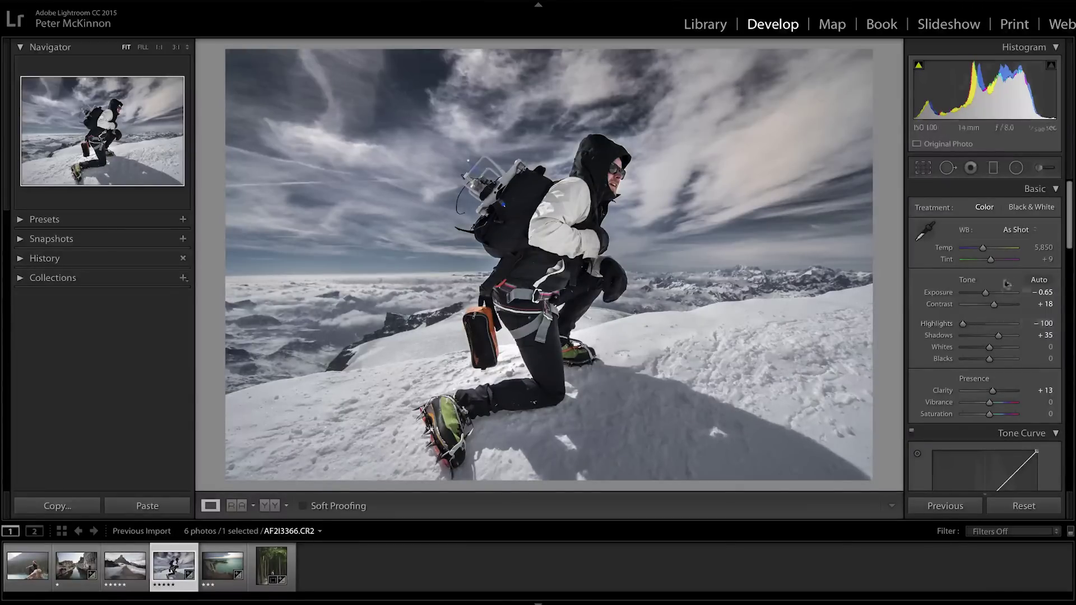
pyautogui.moveTo(985, 296); pyautogui.dragTo(986, 295)
pyautogui.press('y')
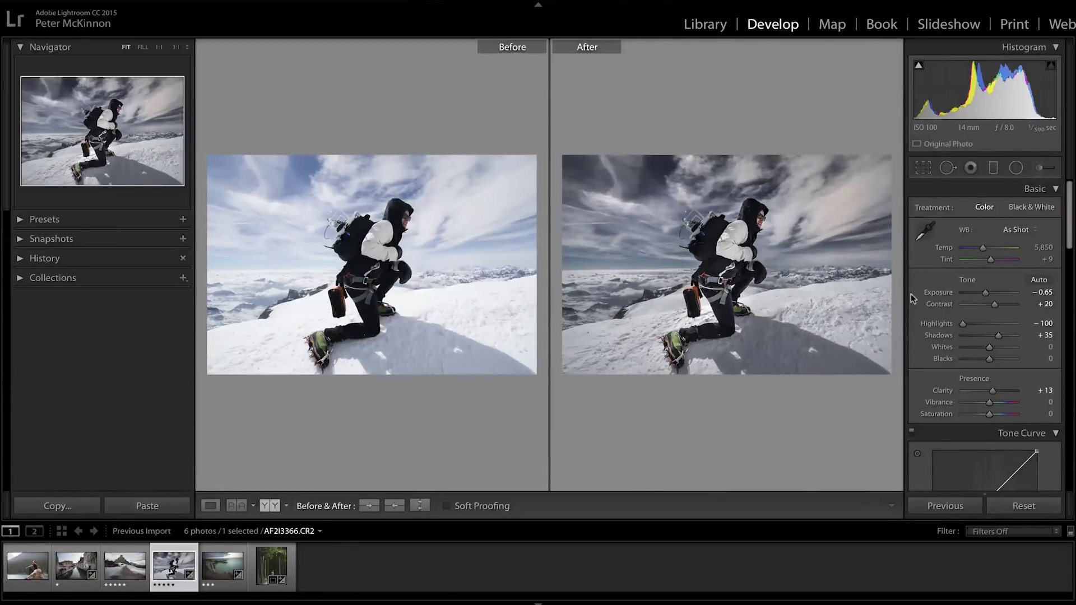
pyautogui.hotkey('shift', 'y')
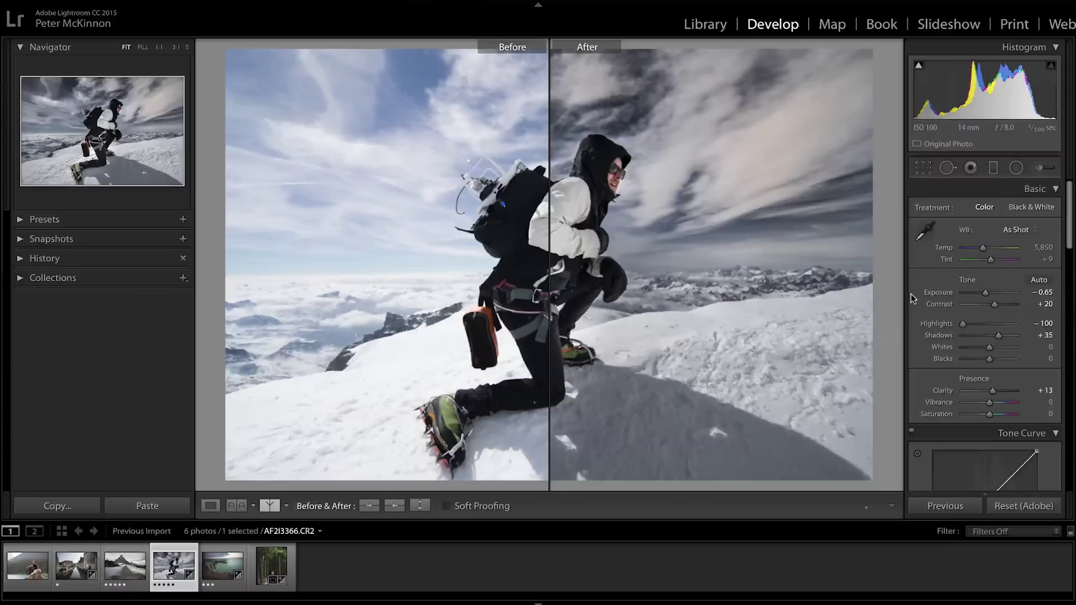